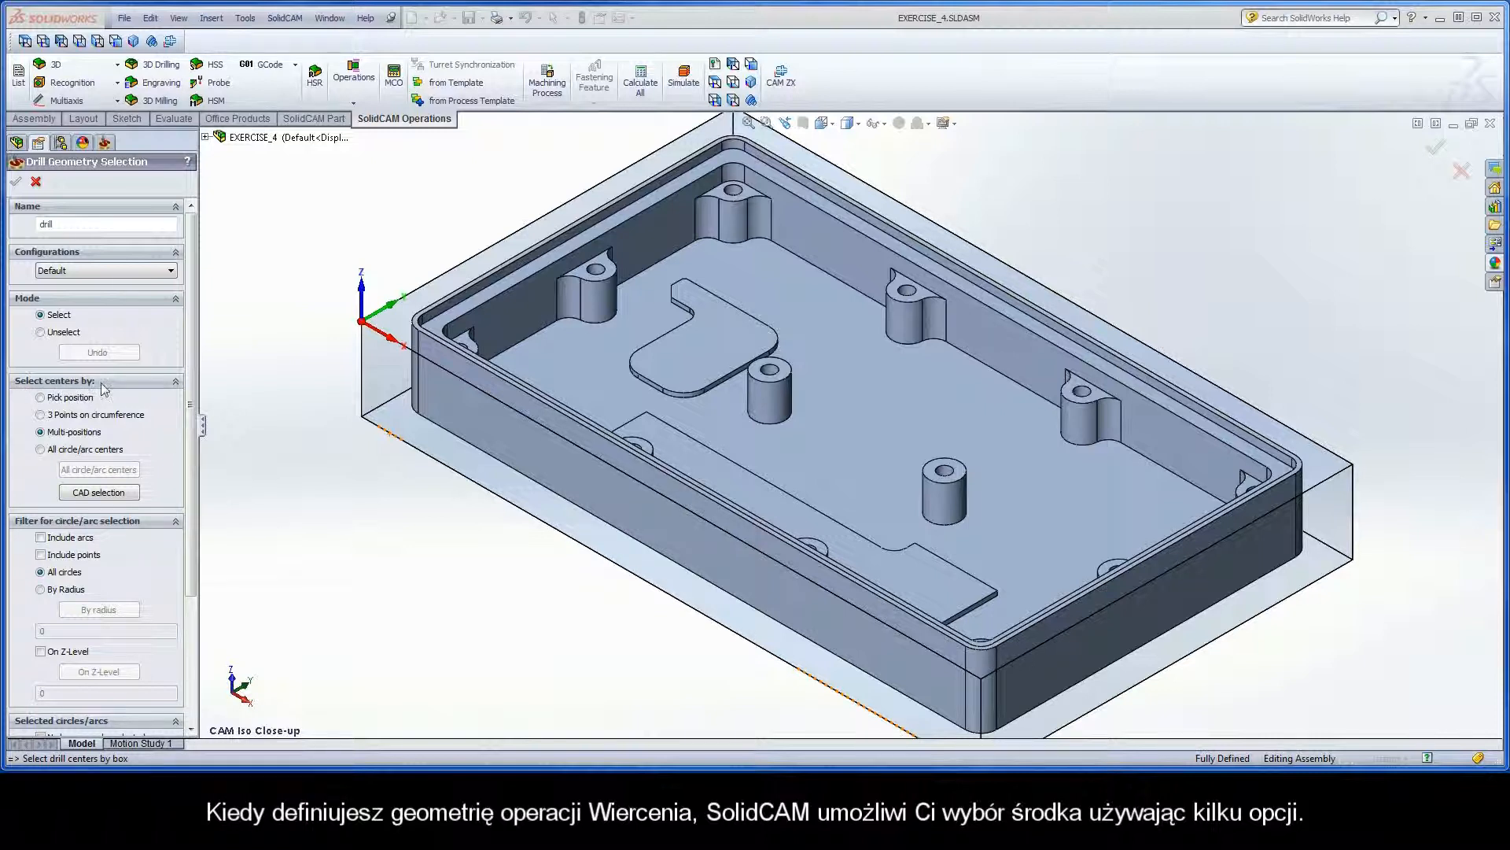
# Define the drill geometry from all circle/arc centers of the model, review the selected positions and accept the selection.
pyautogui.click(41, 450)
pyautogui.click(98, 472)
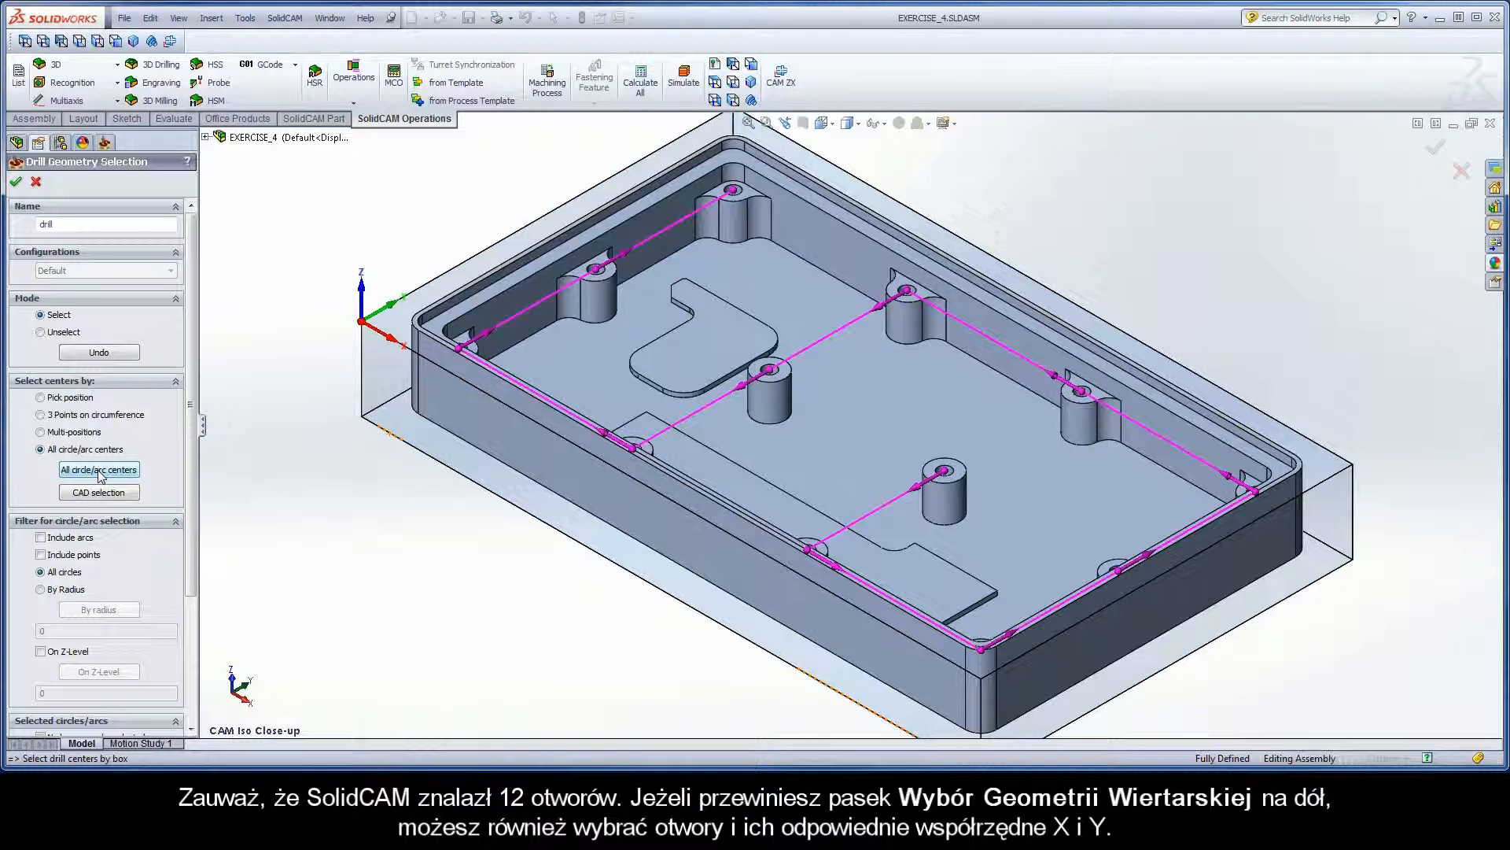
pyautogui.moveTo(190, 468); pyautogui.dragTo(172, 638)
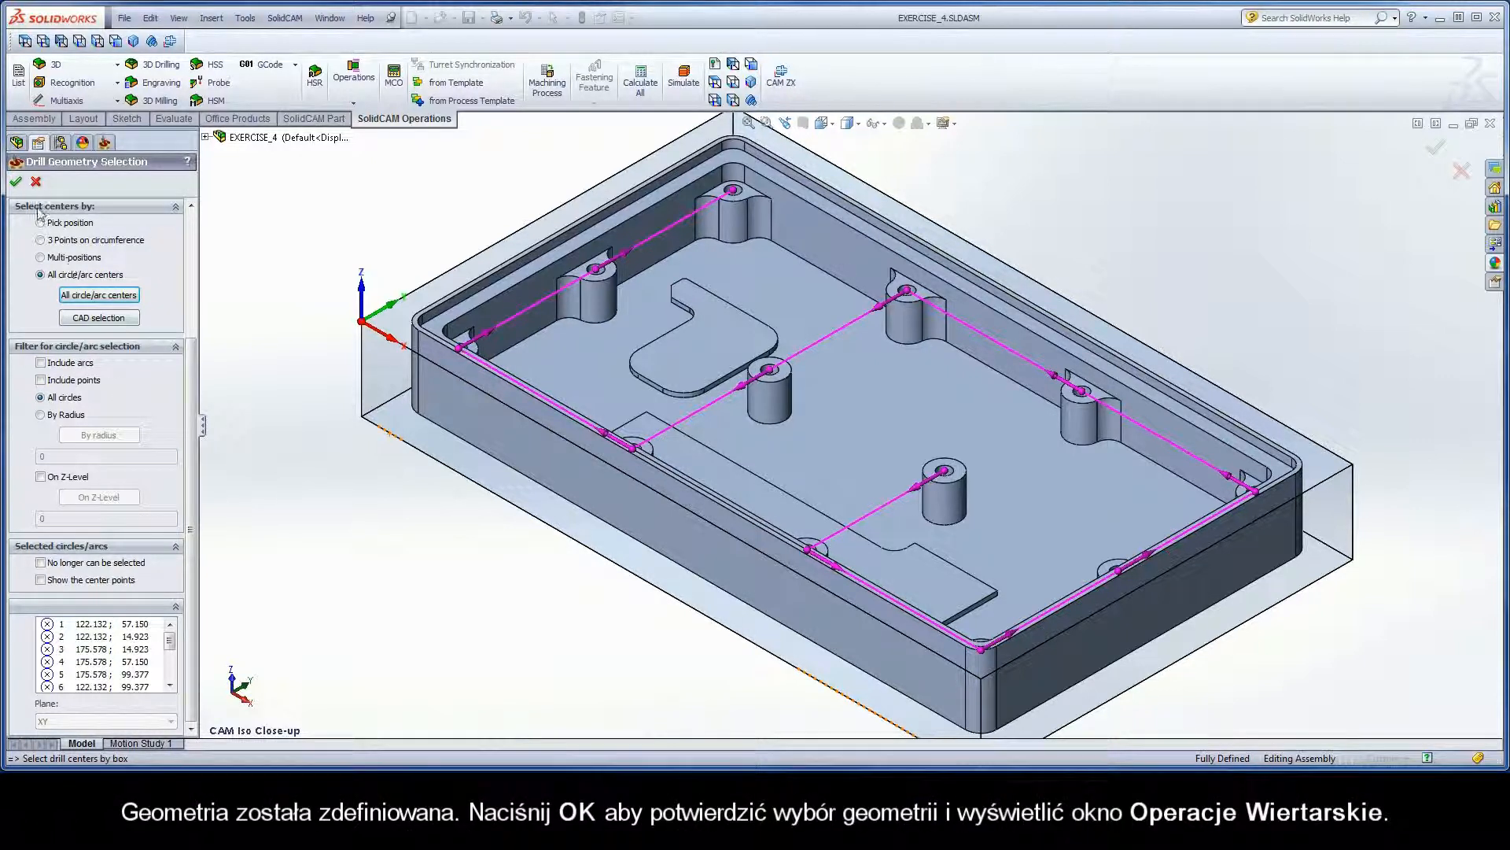
pyautogui.click(15, 184)
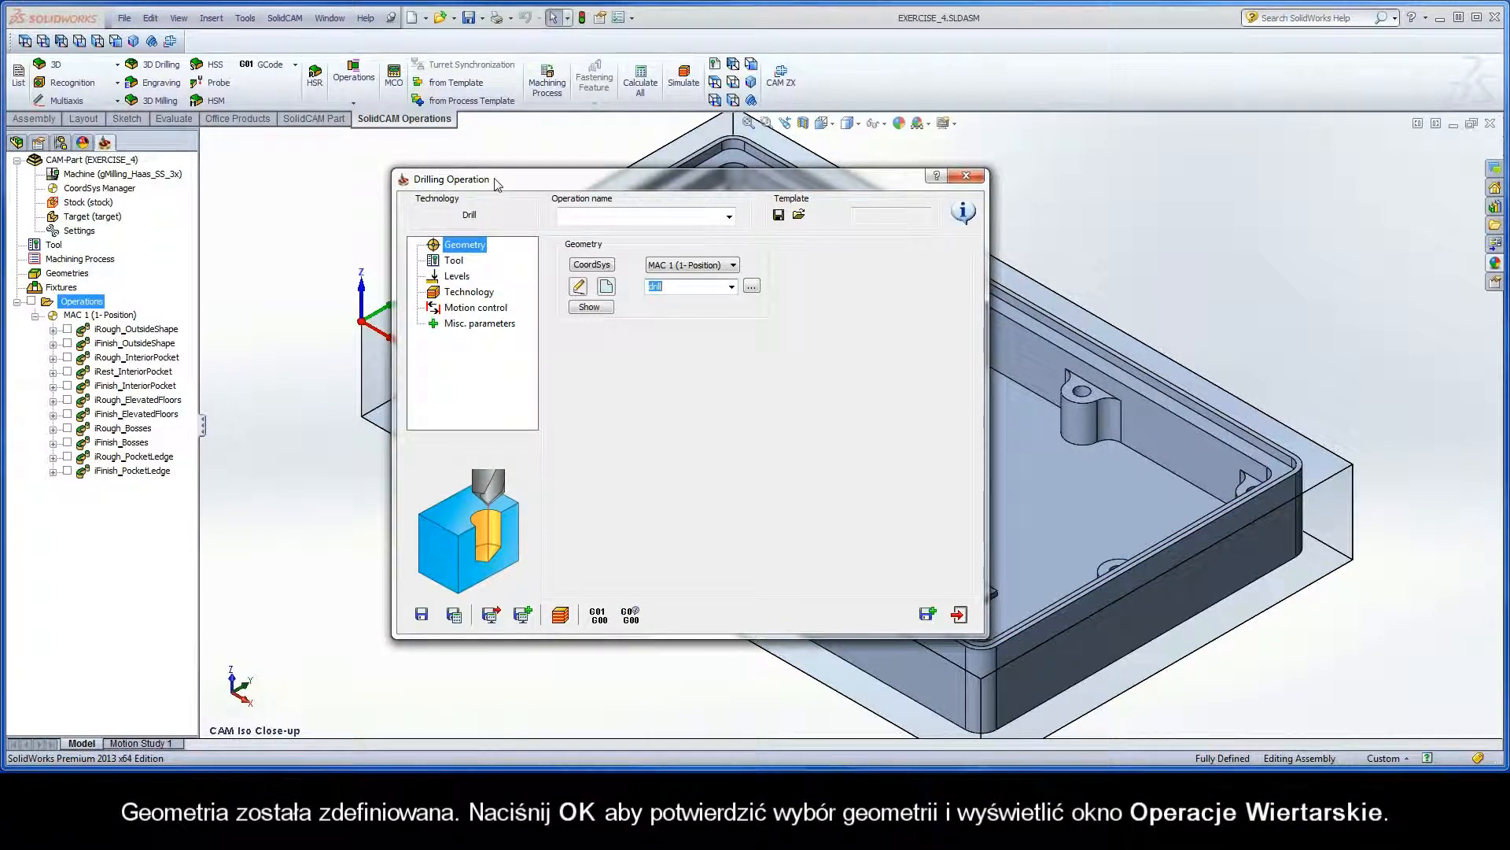
# Add a new tool of type DRILL to the part tool table for the drilling operation.
pyautogui.click(454, 260)
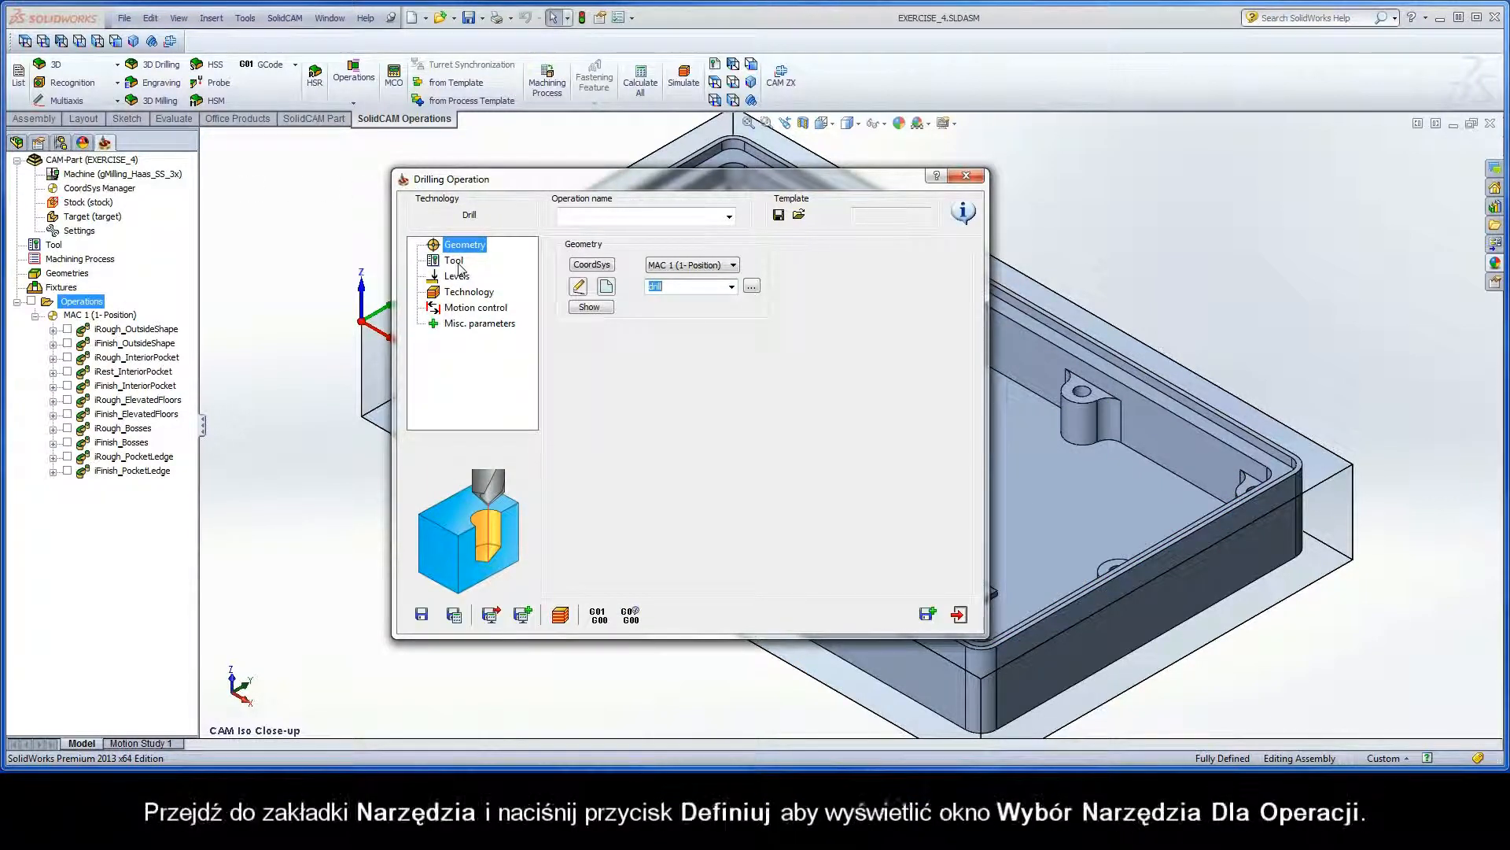
pyautogui.click(653, 477)
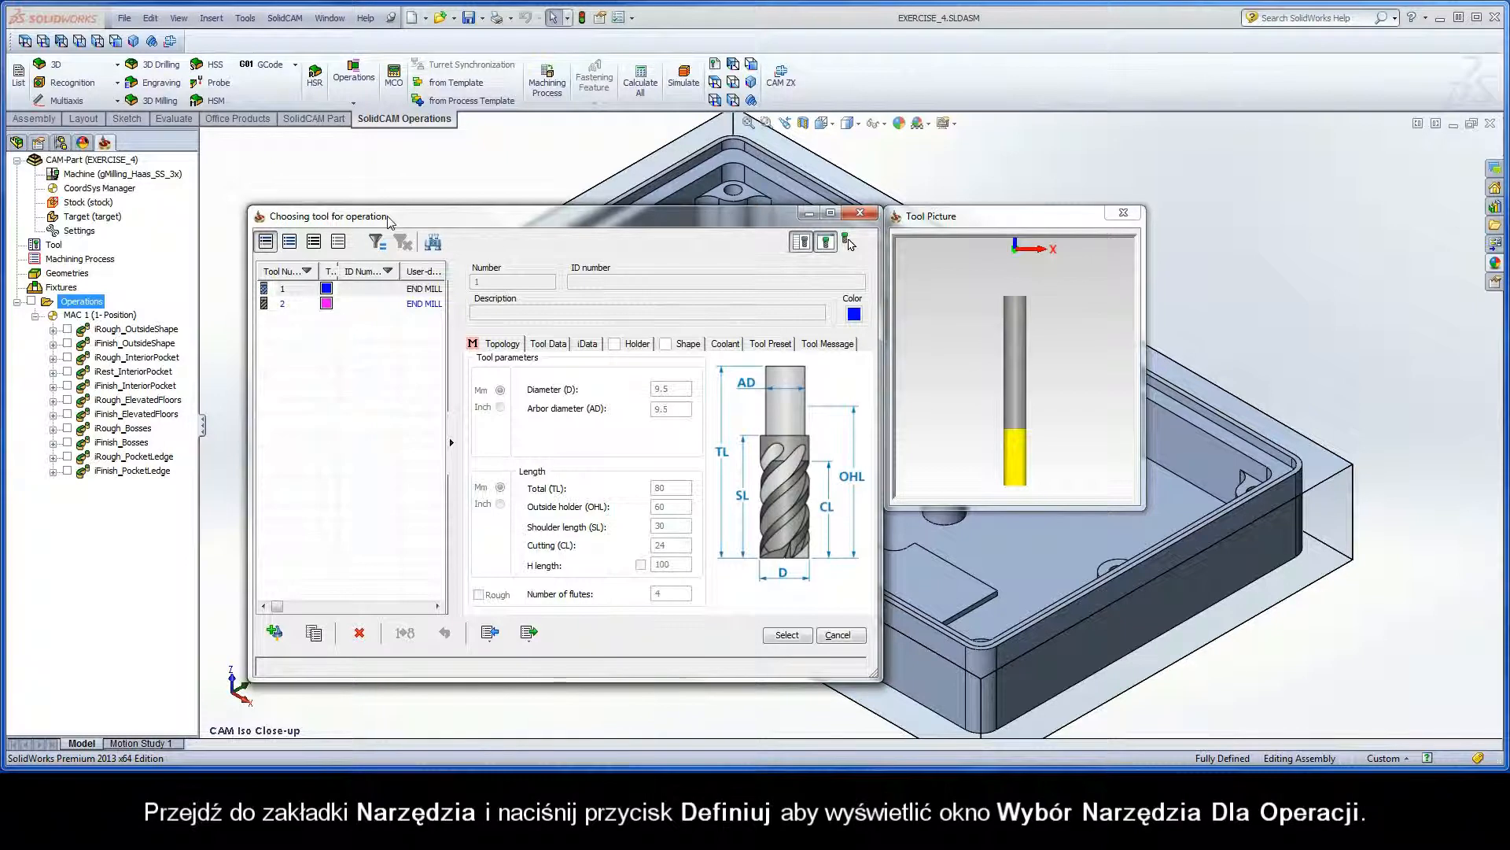
pyautogui.click(299, 305)
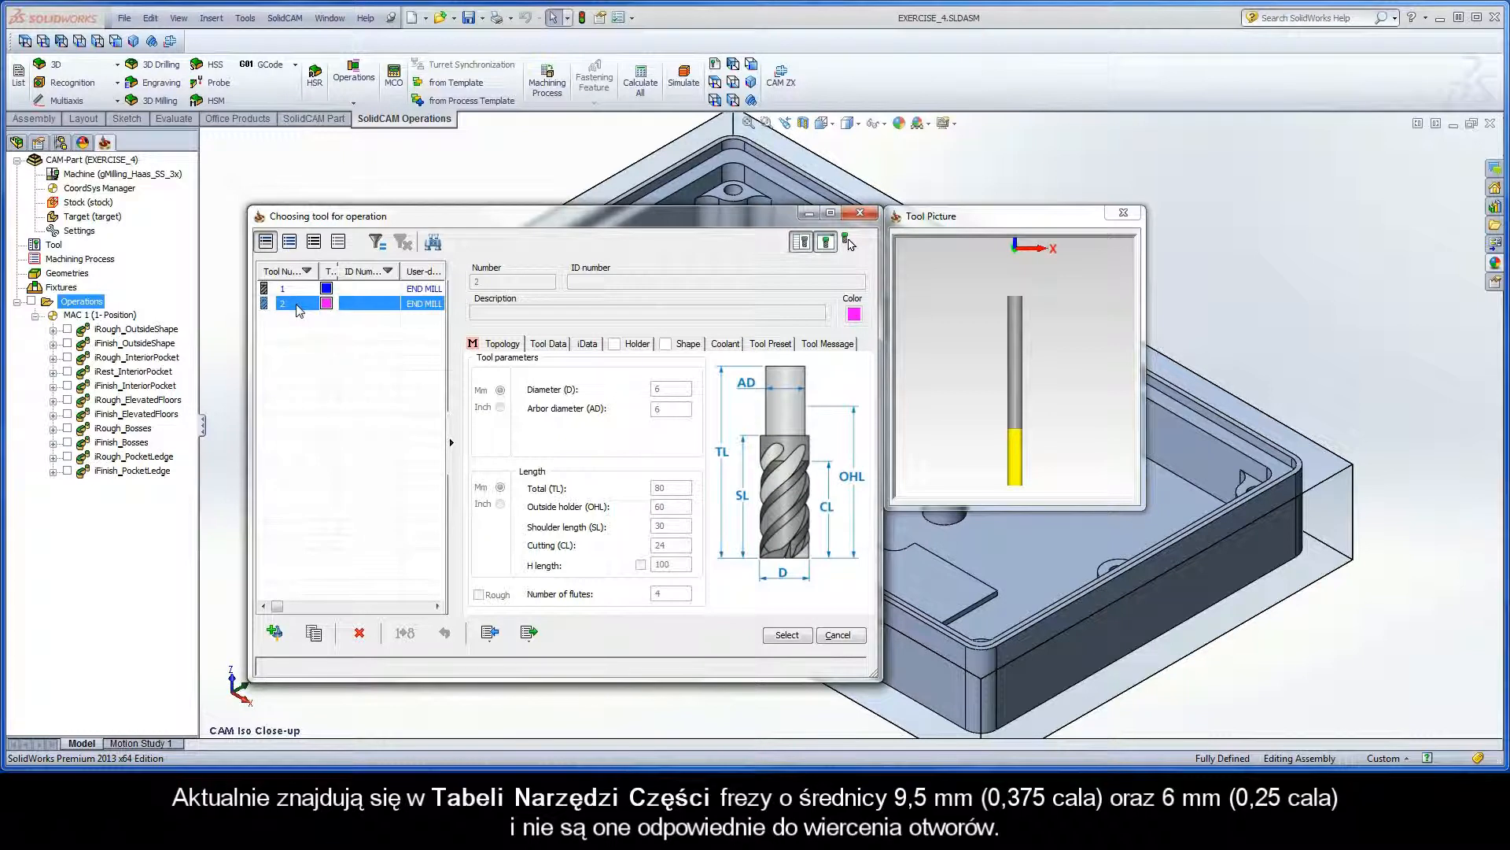
pyautogui.click(275, 633)
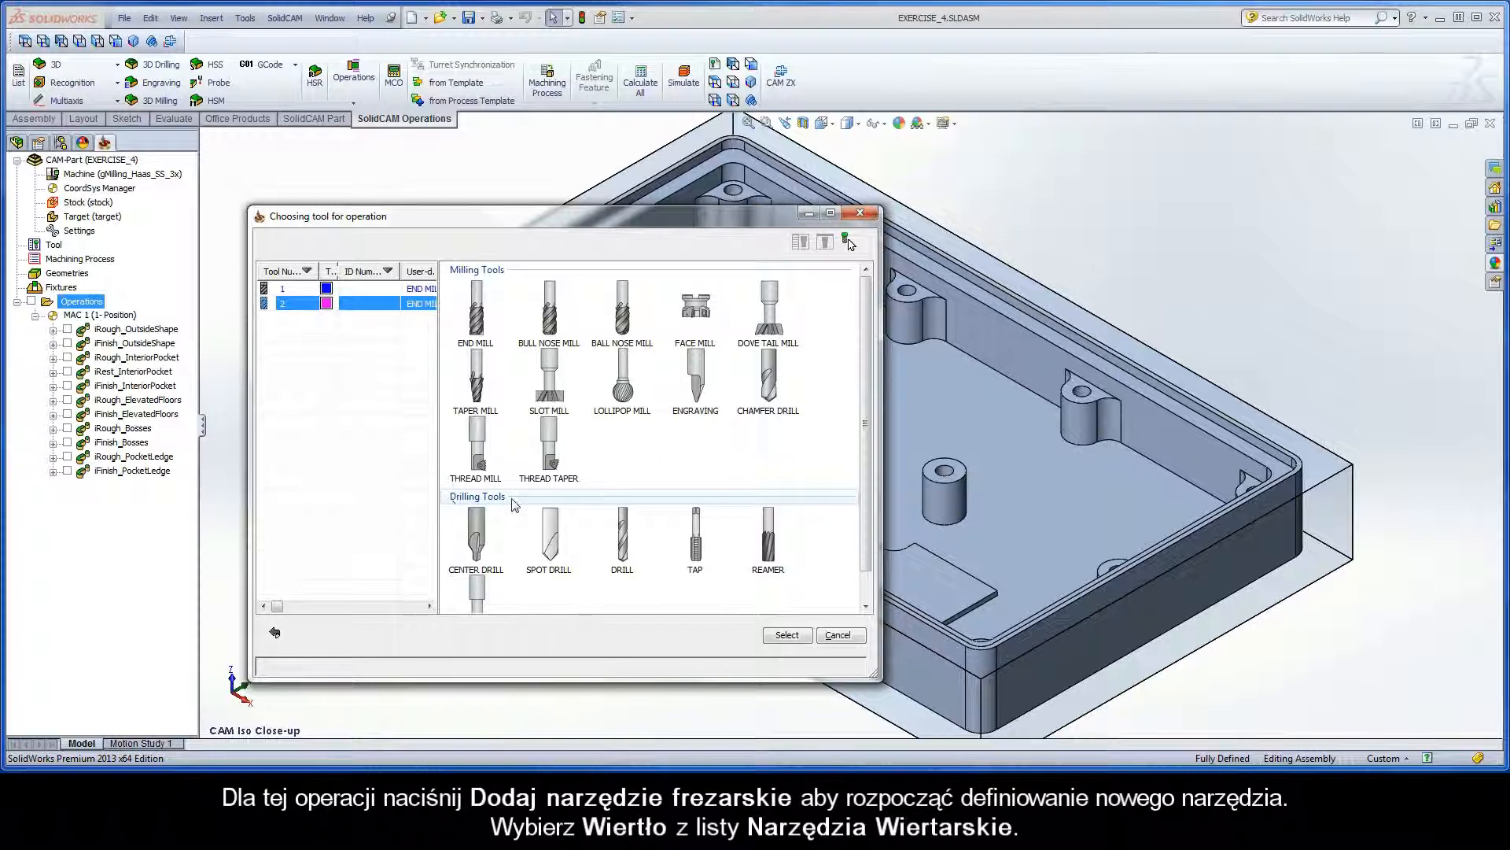
pyautogui.click(624, 539)
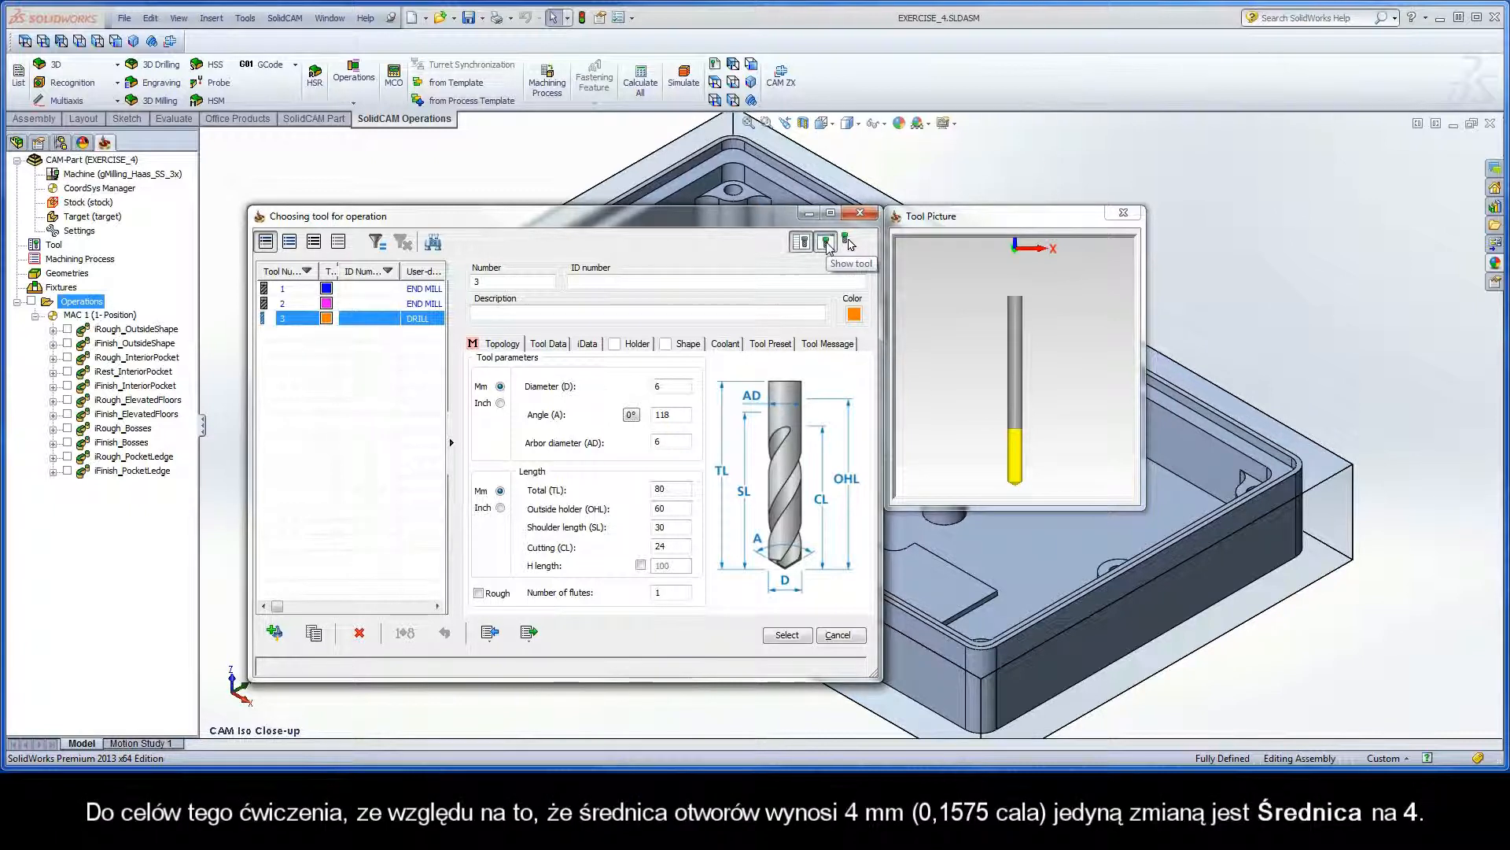
# Hide the tool picture, check a boss hole's diameter, set the drill diameter to 4 mm and assign the drill to the operation.
pyautogui.click(826, 244)
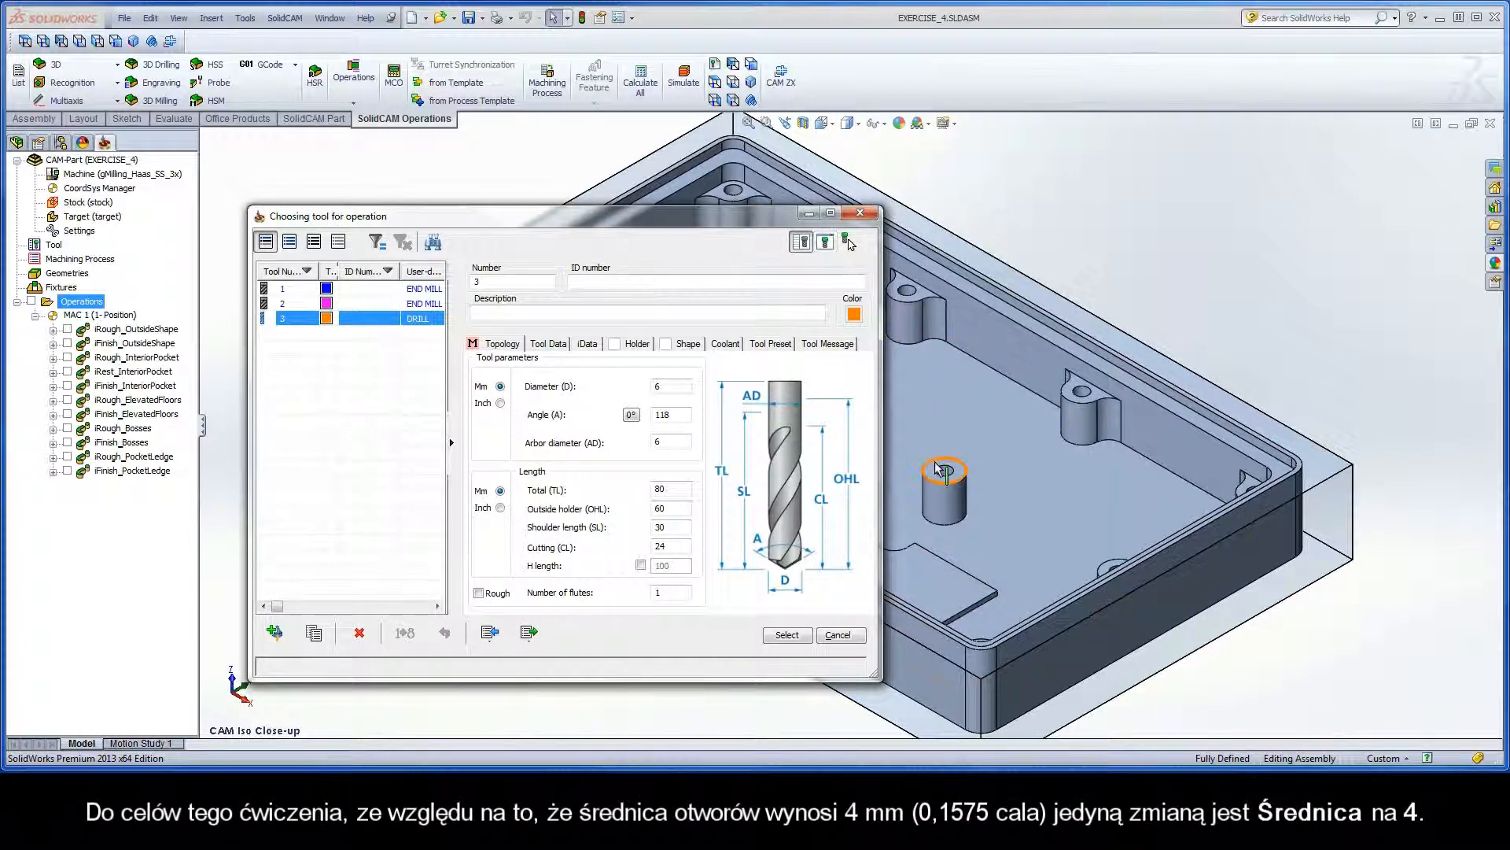
pyautogui.click(940, 472)
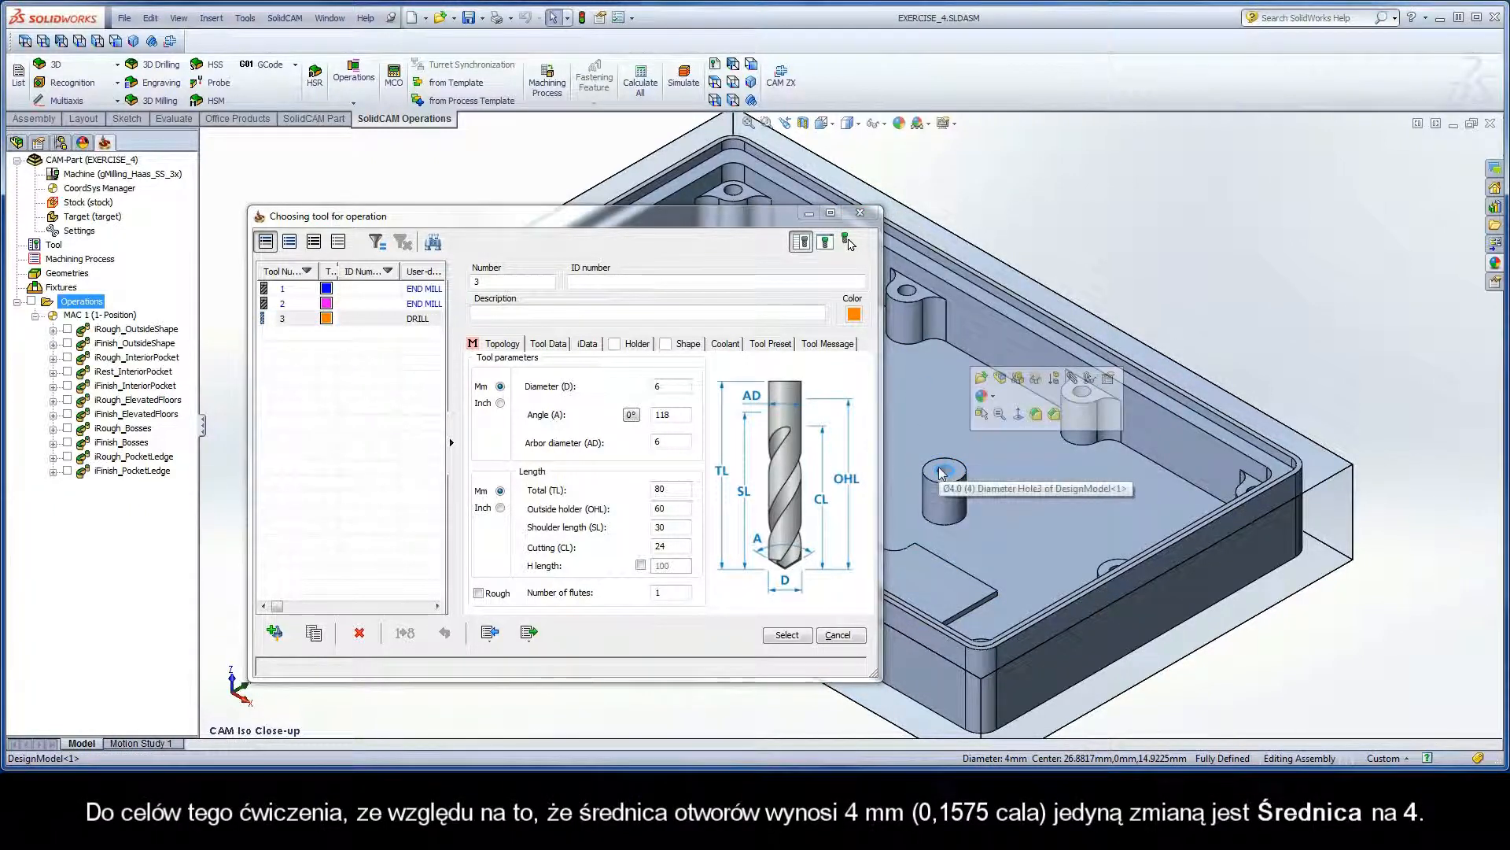
pyautogui.moveTo(668, 388); pyautogui.dragTo(627, 388)
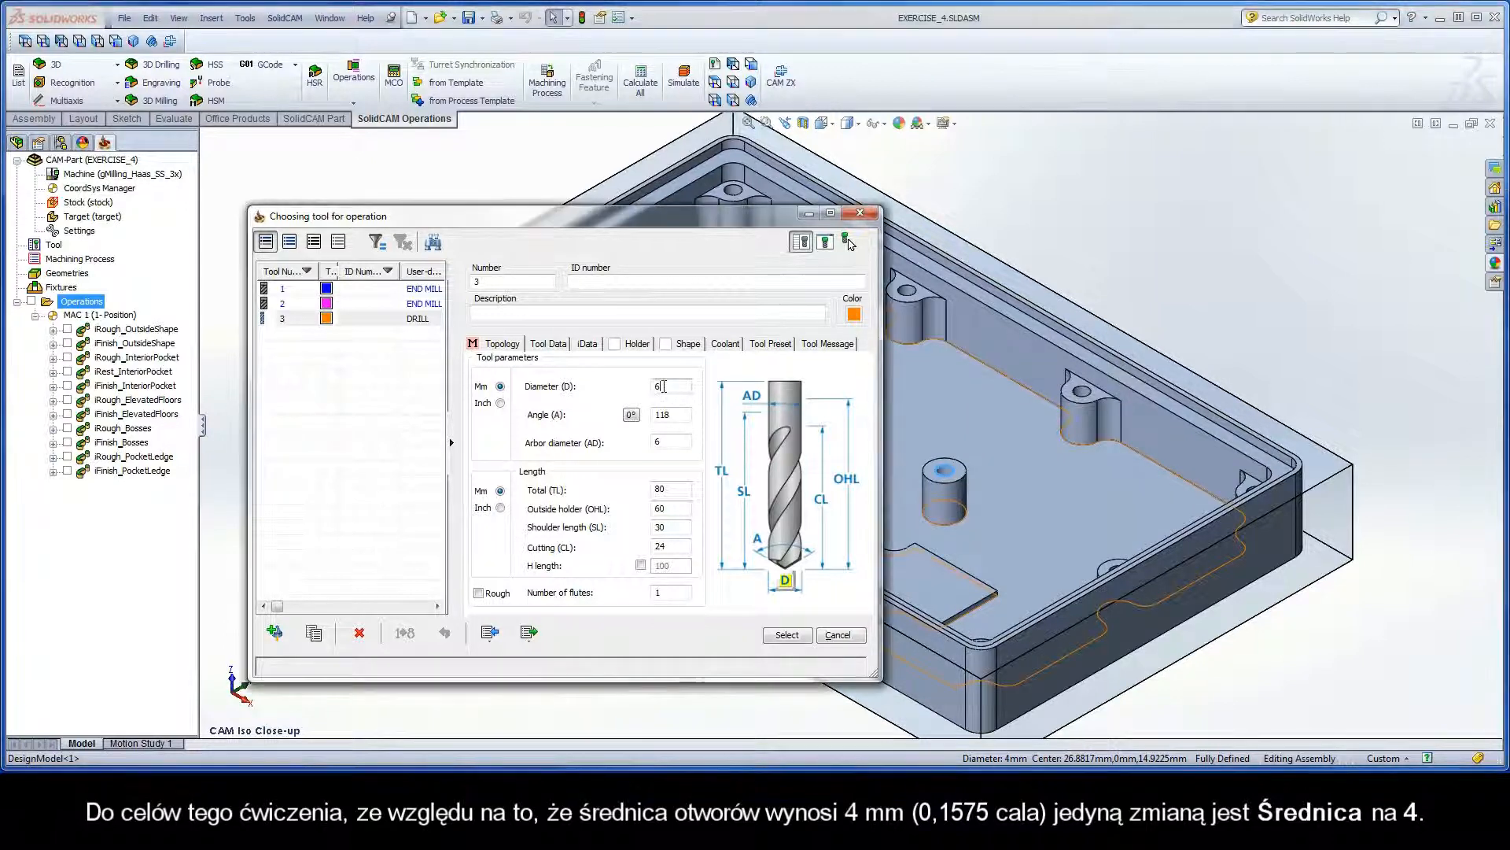
pyautogui.write('4')
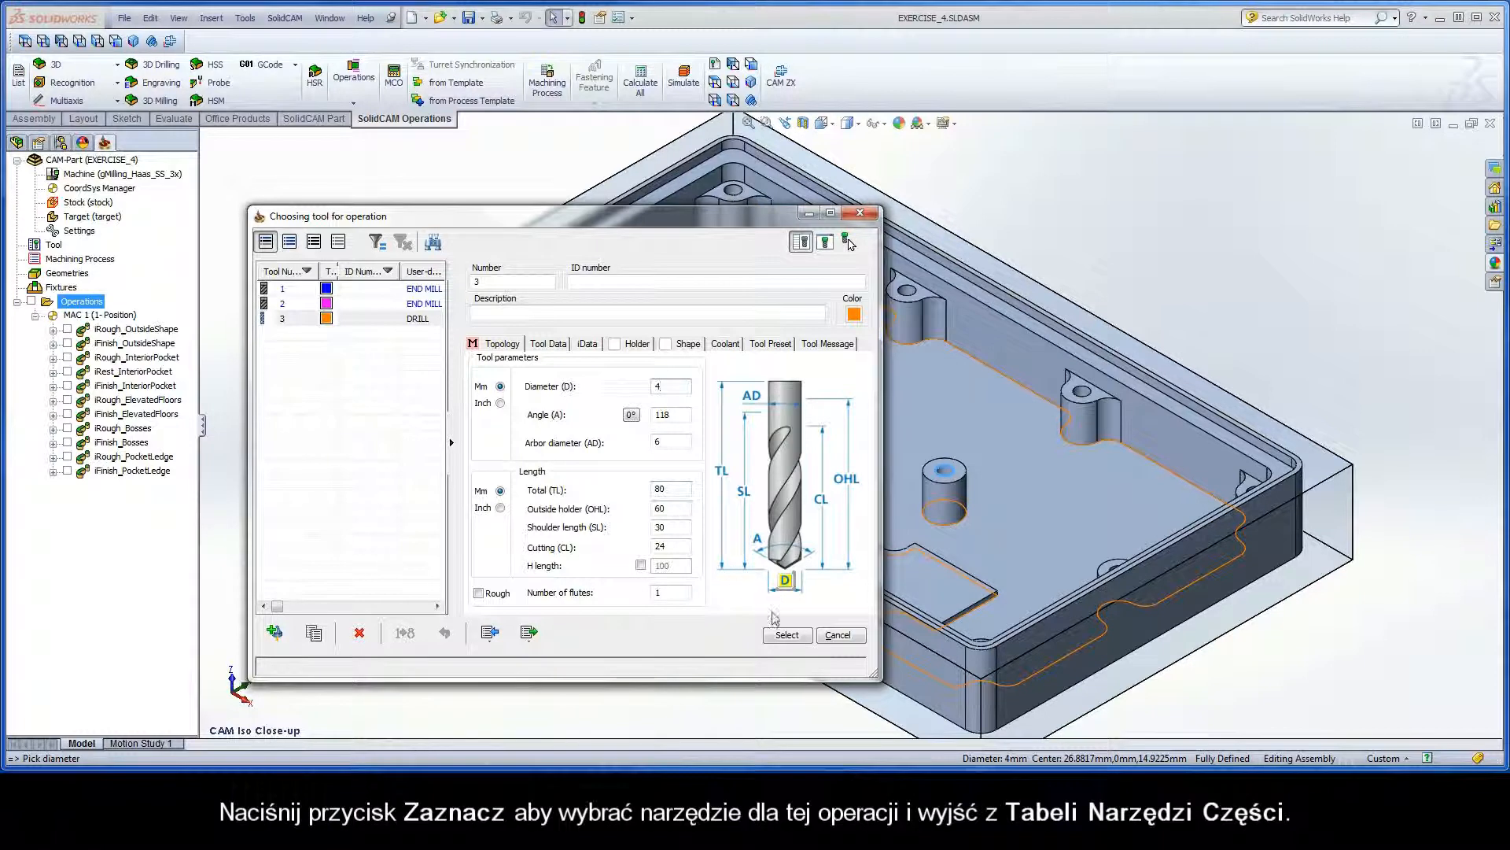
pyautogui.click(787, 635)
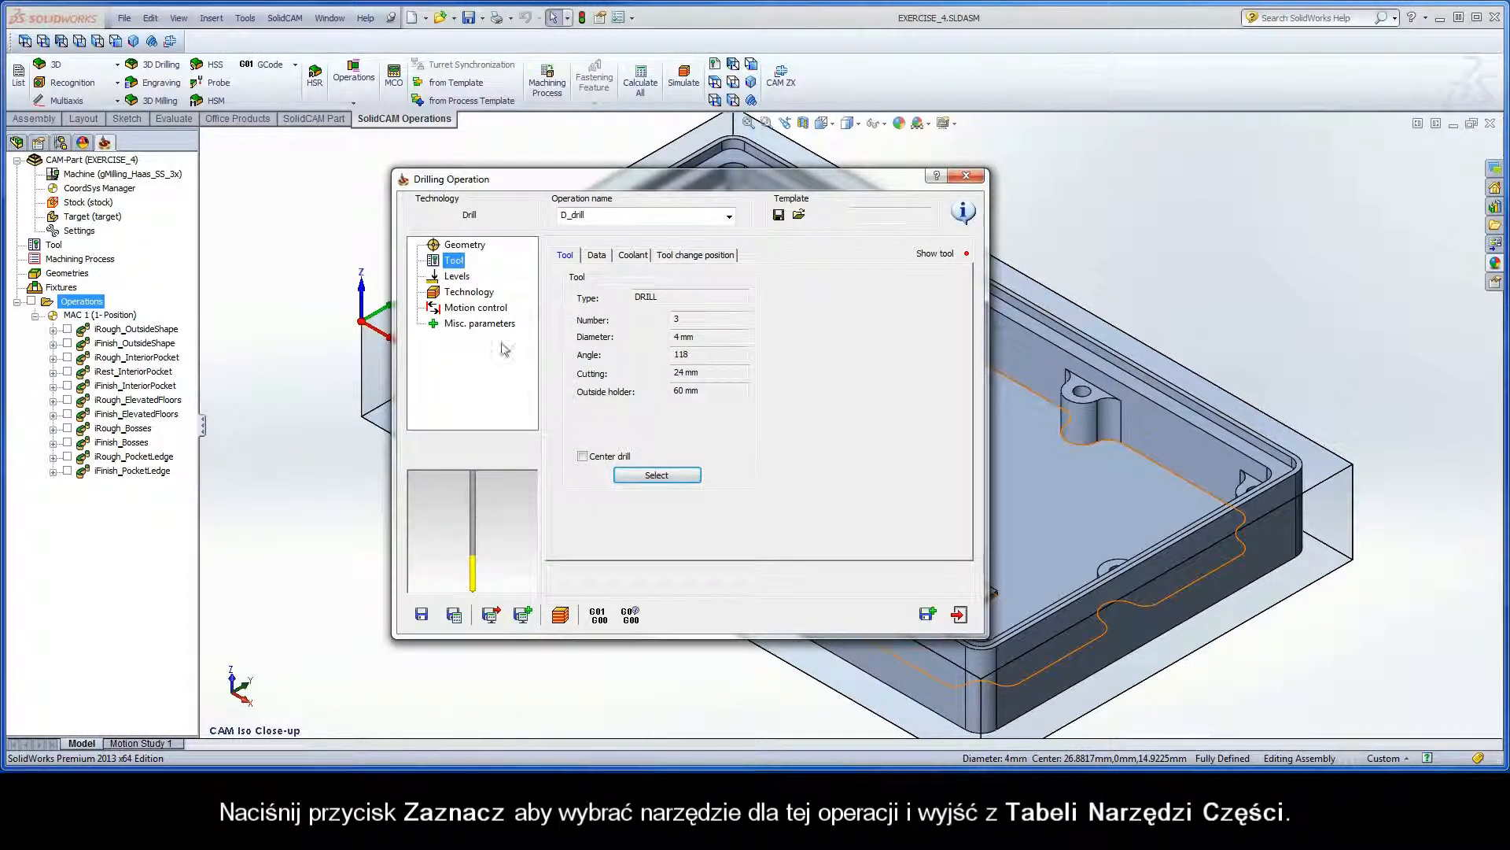
# Define the drilling operation's upper level from the top face of the boss beside the raised floor island.
pyautogui.click(460, 277)
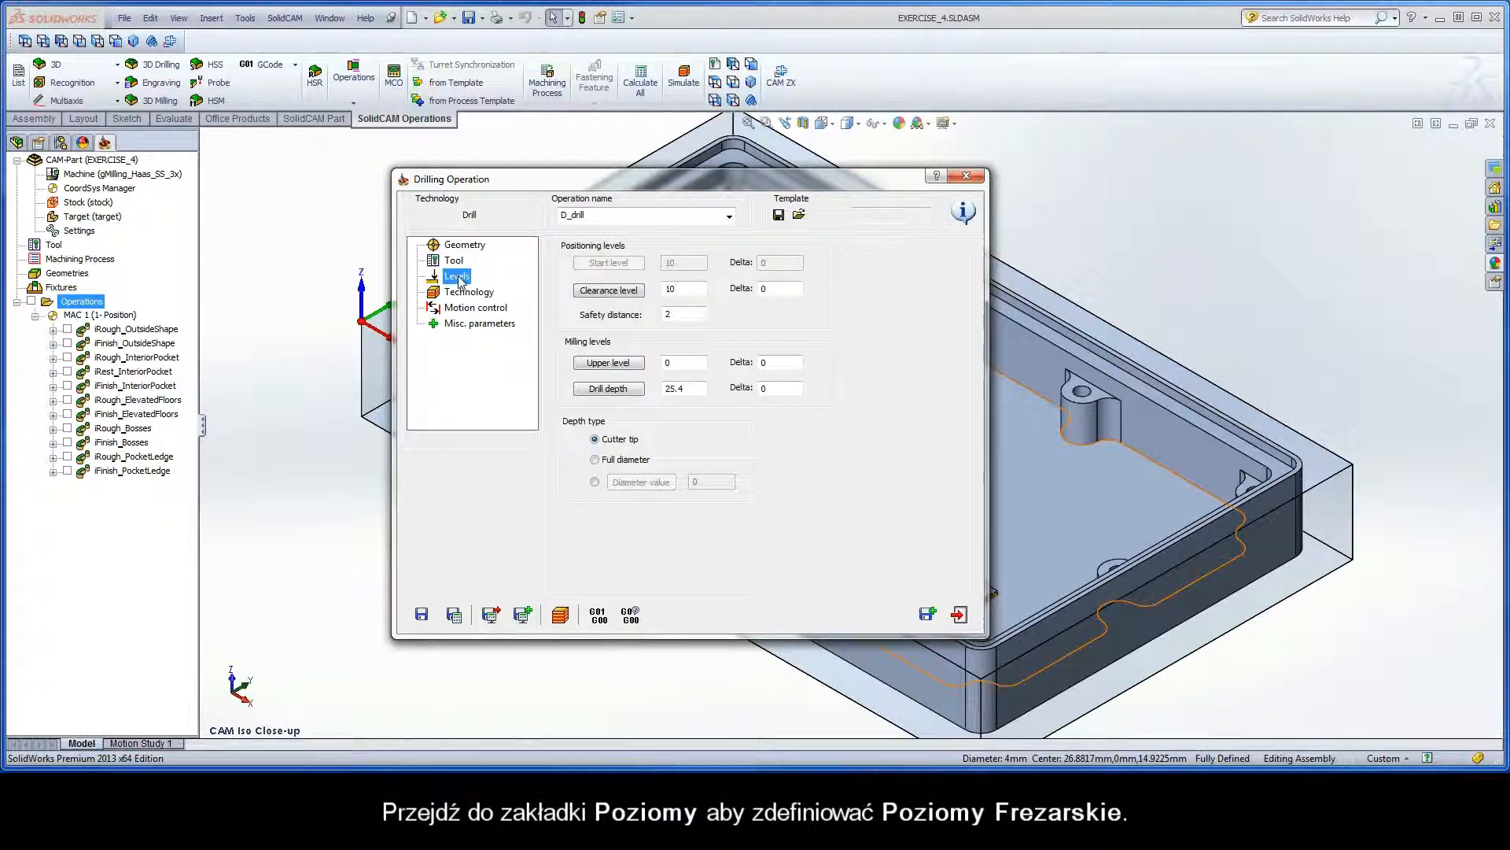
pyautogui.click(613, 364)
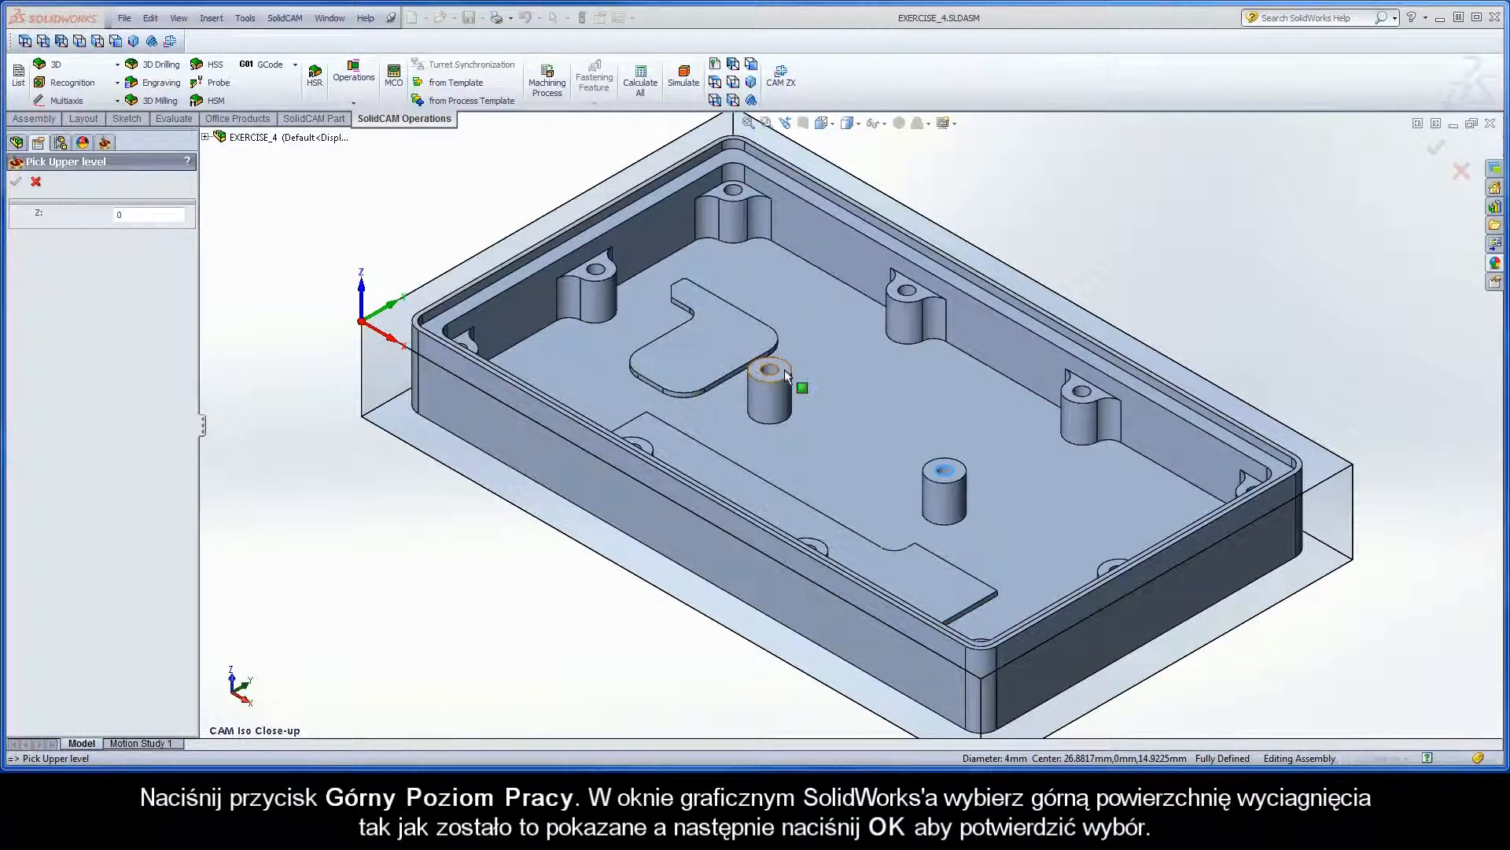
pyautogui.click(785, 370)
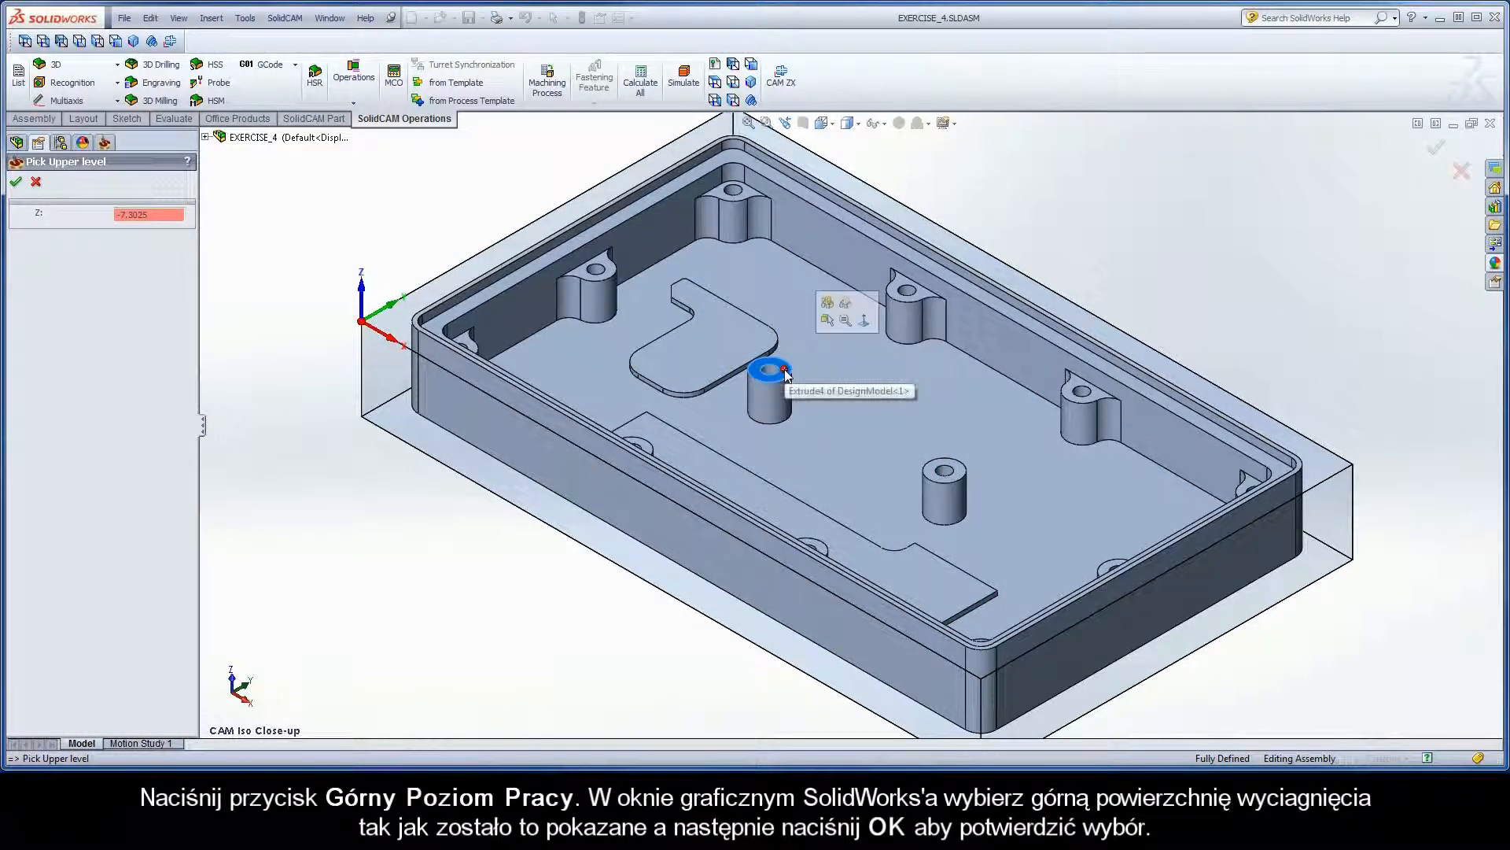
pyautogui.click(16, 183)
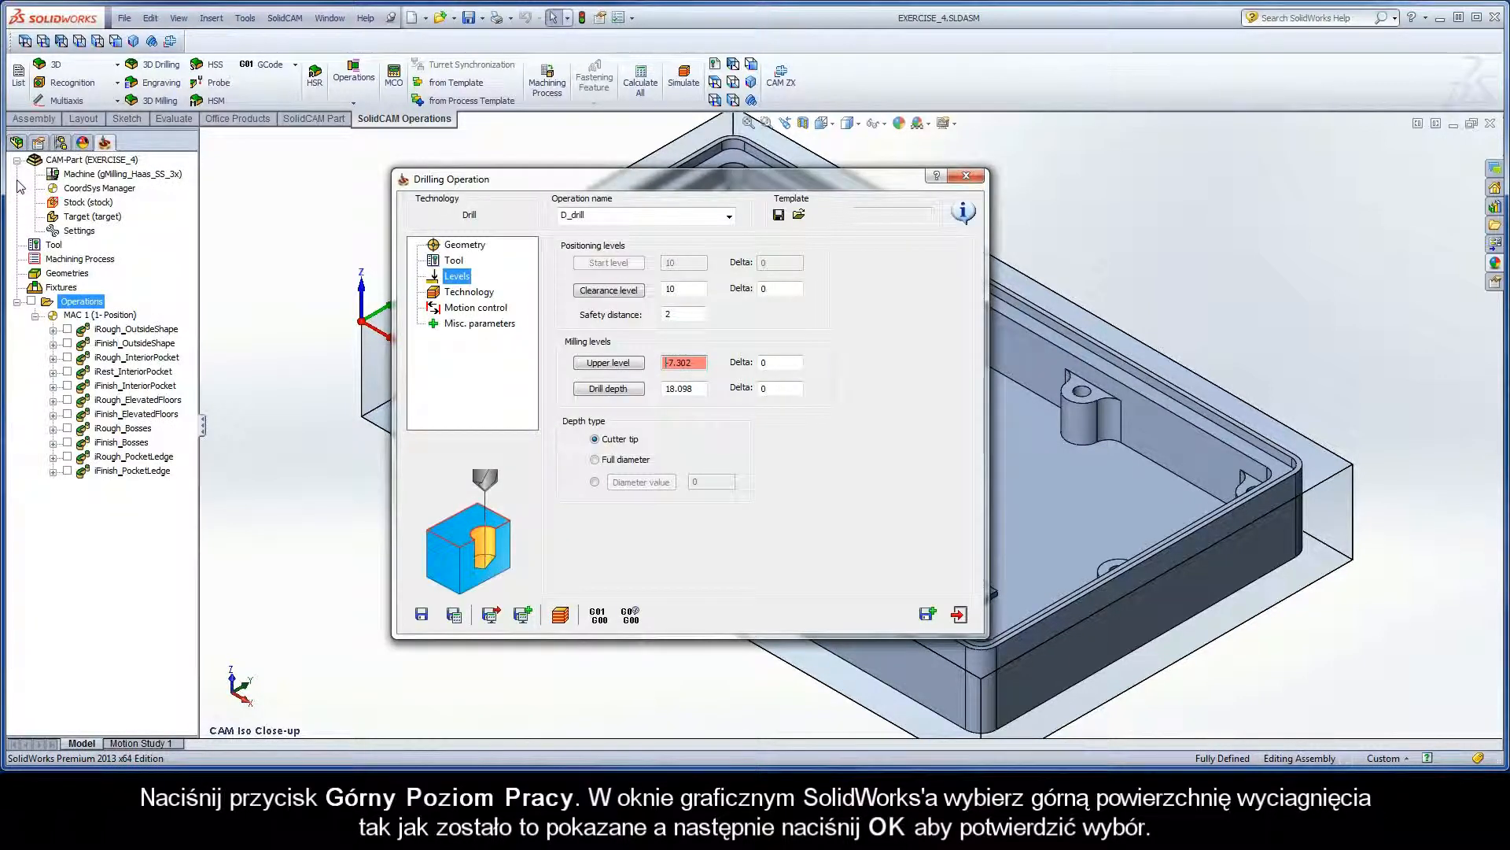
# Define the drill depth from the bottom center point of the boss hole, with Cutter tip as the depth type.
pyautogui.click(608, 388)
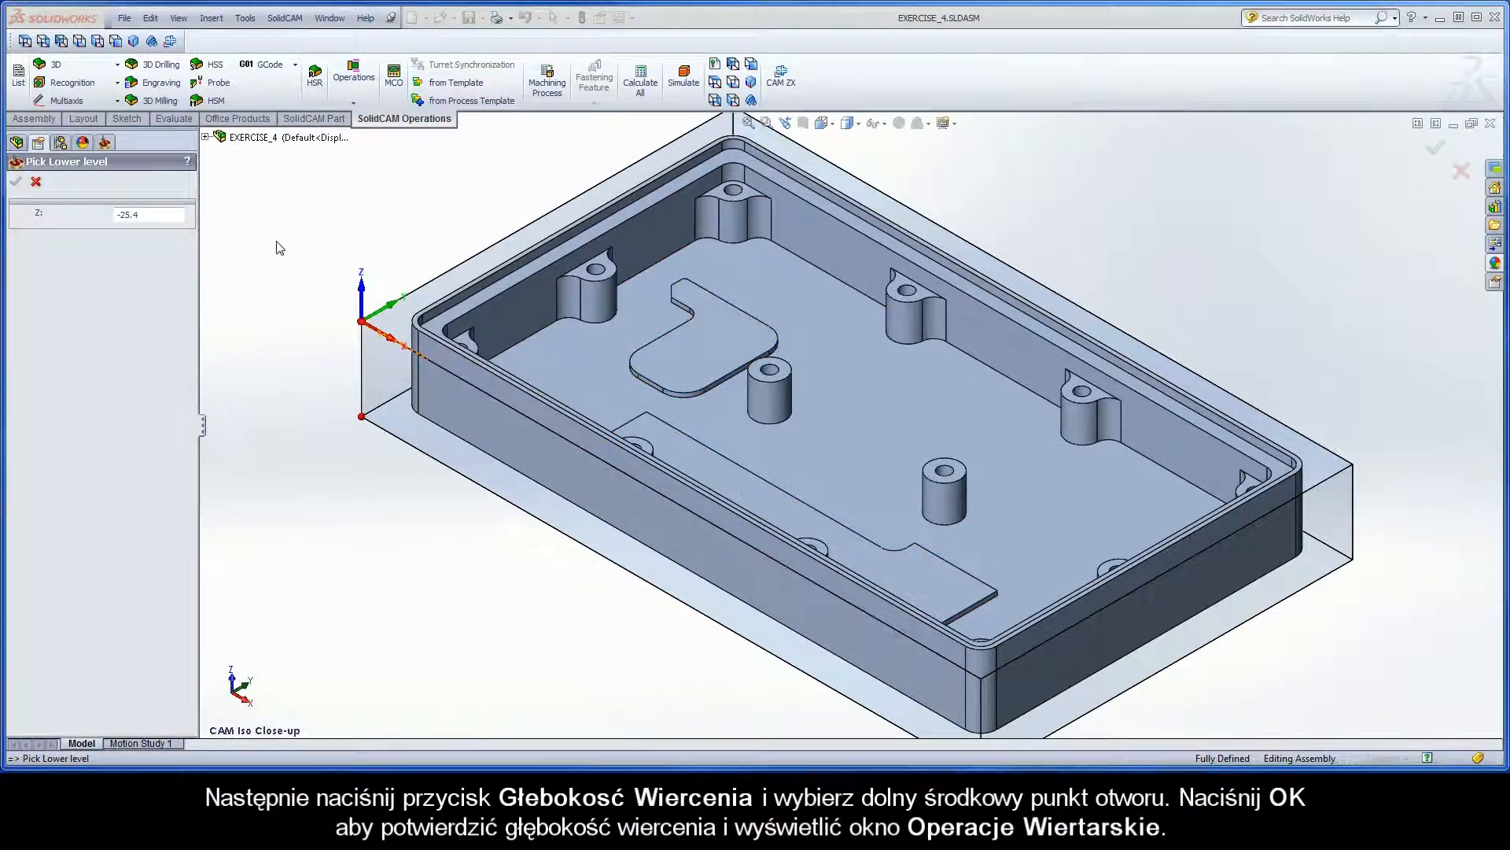
pyautogui.rightClick(278, 242)
pyautogui.click(291, 383)
pyautogui.click(289, 418)
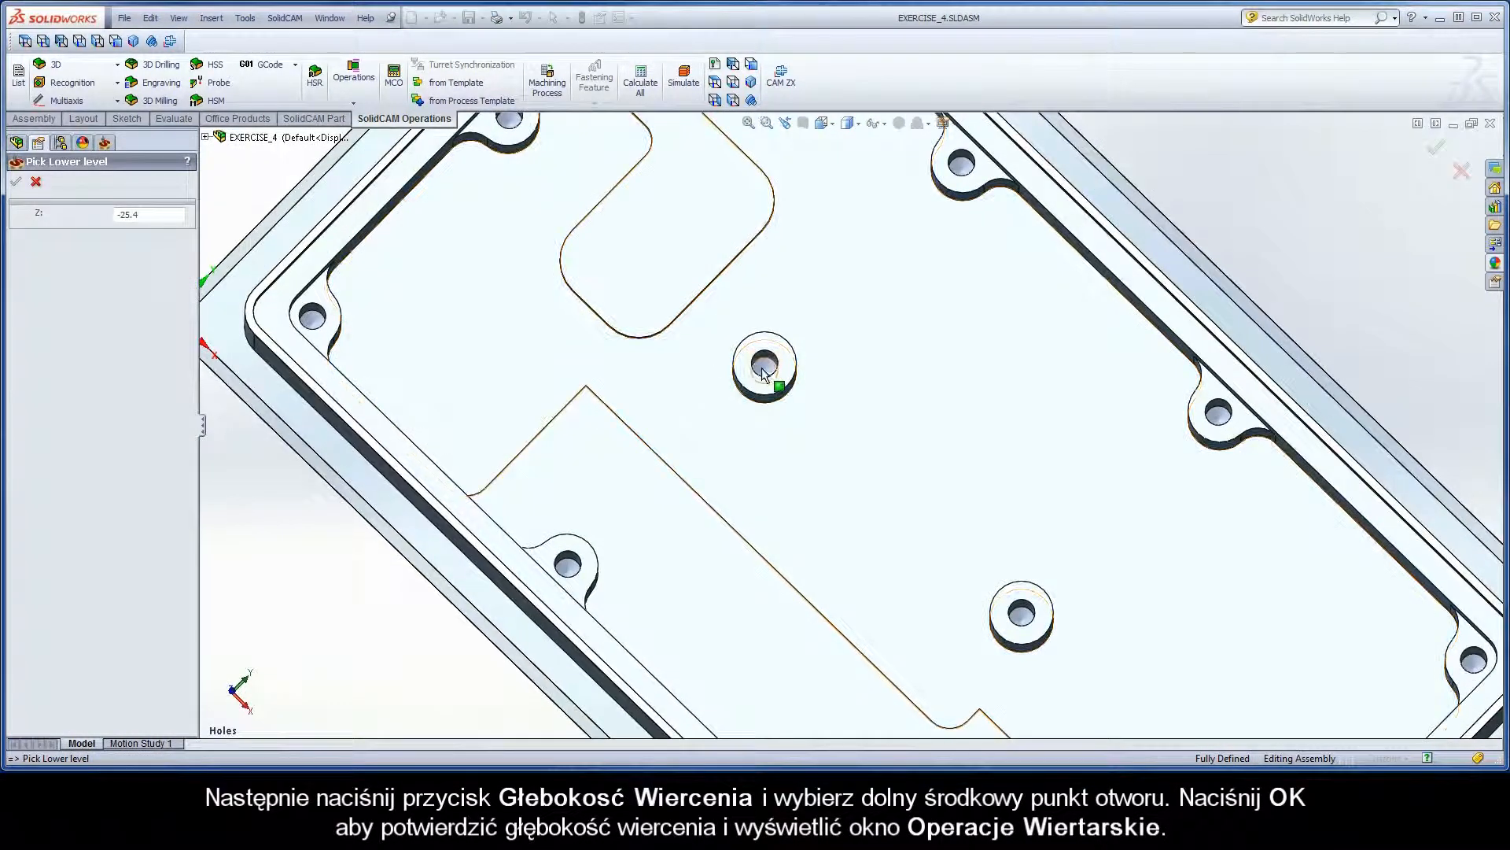
pyautogui.click(765, 371)
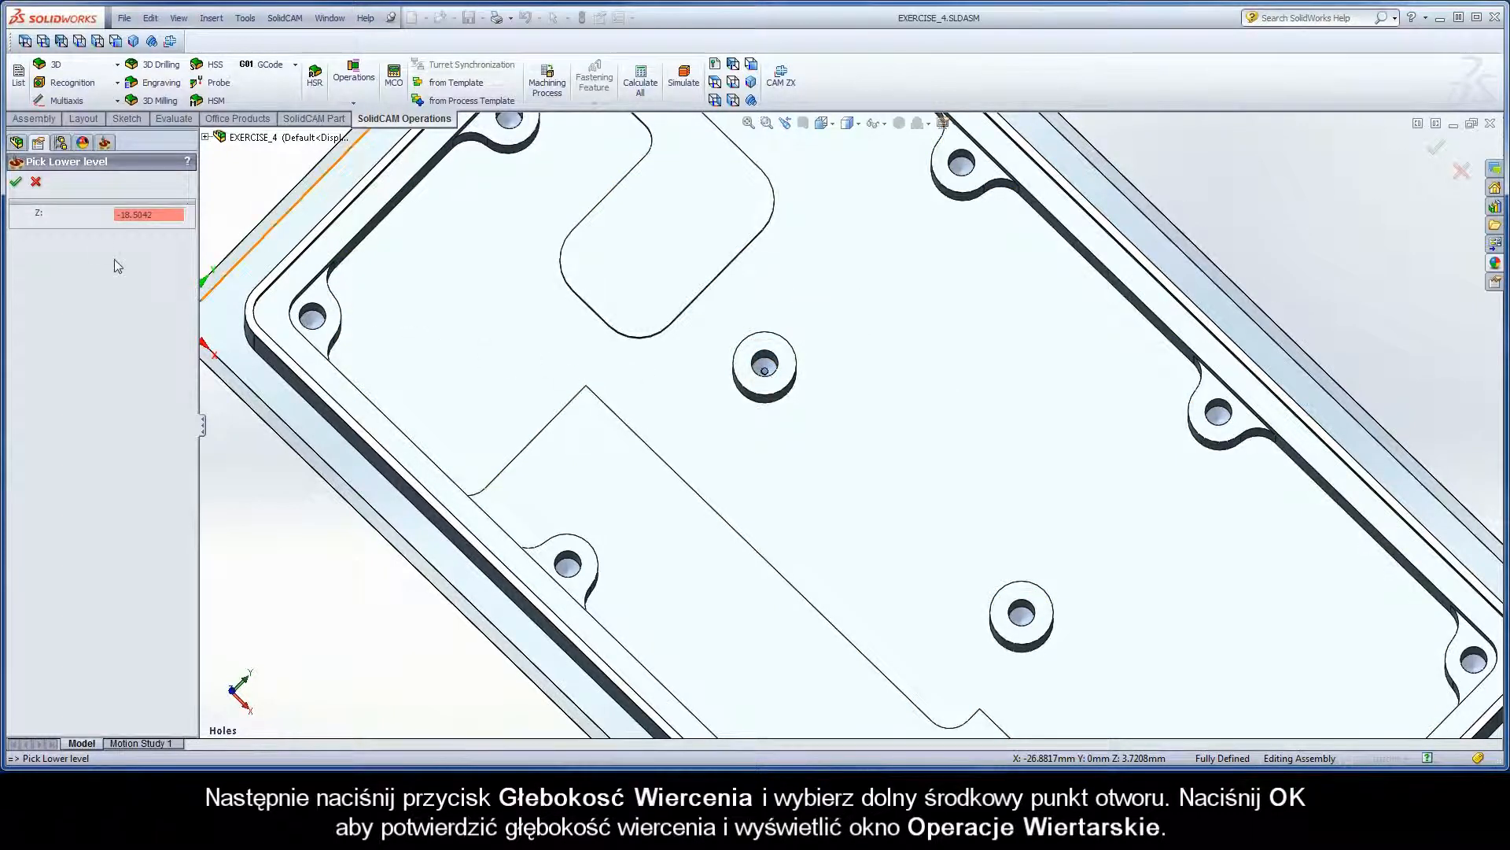
pyautogui.click(15, 184)
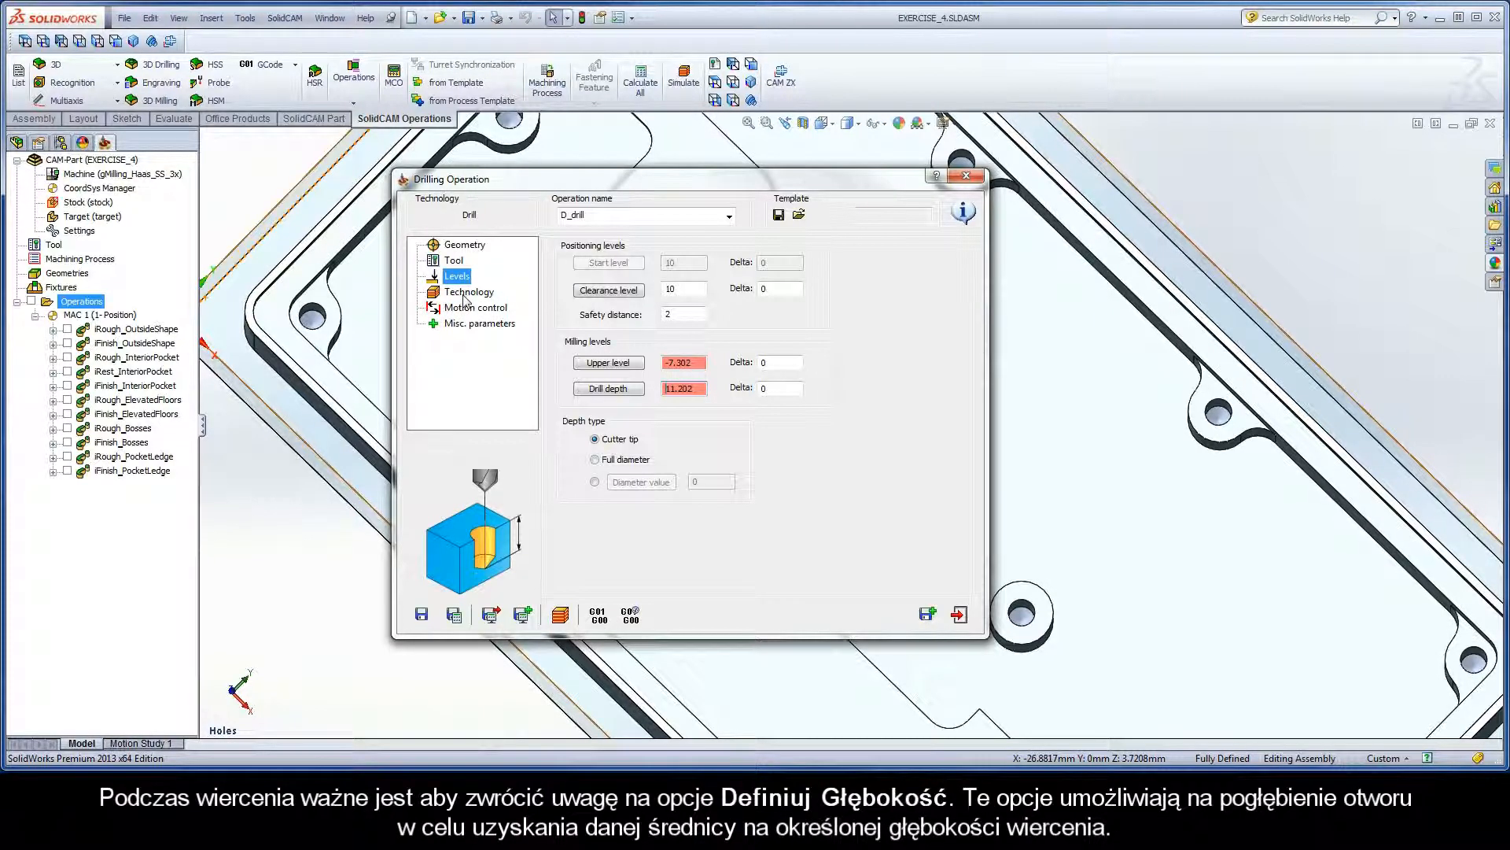
pyautogui.click(595, 439)
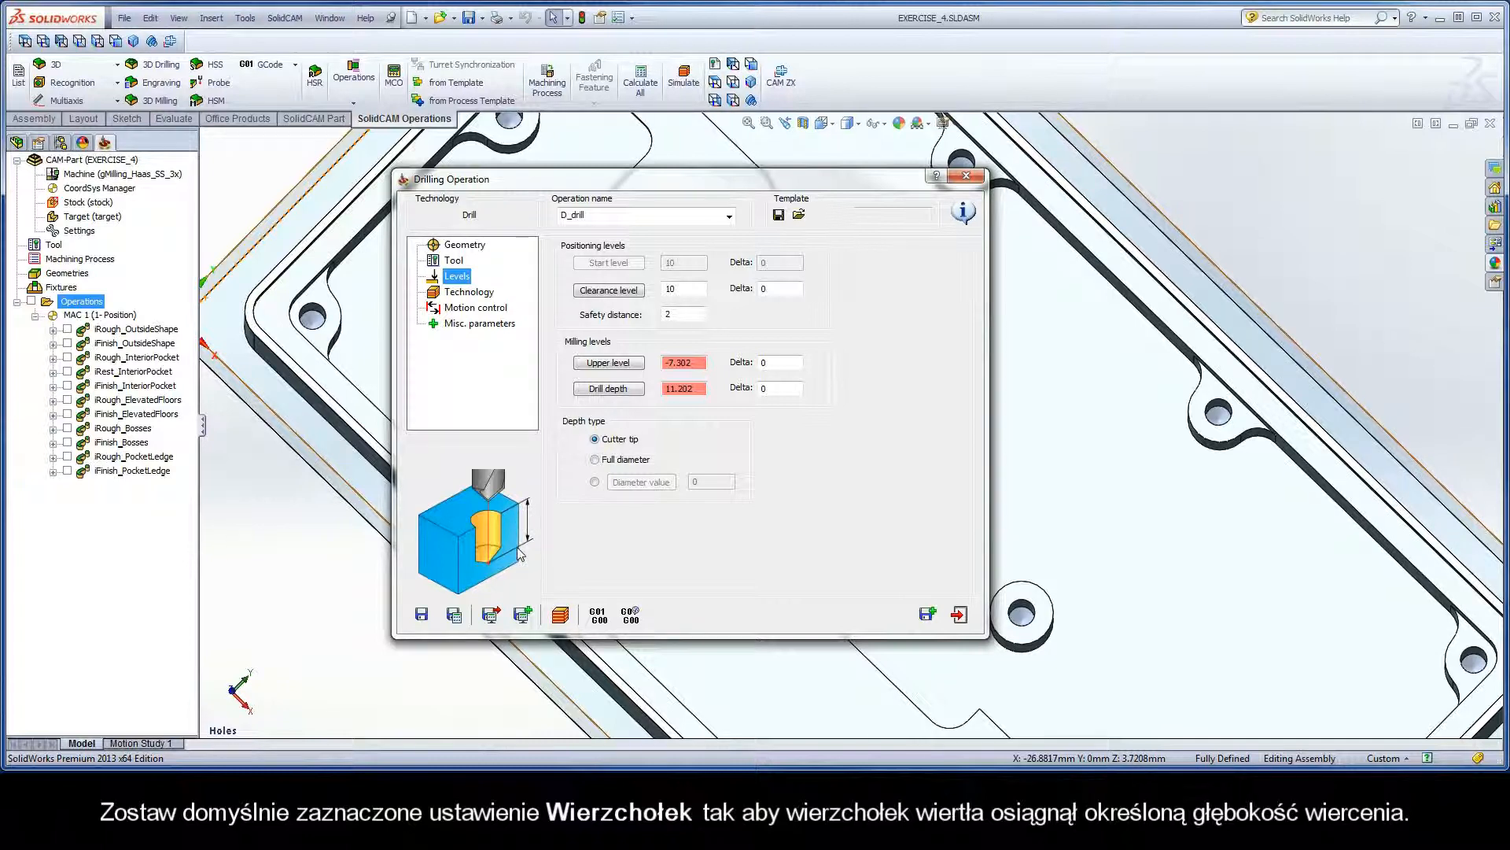
# Choose the G81 drill cycle for the operation, then save and calculate its tool path.
pyautogui.click(472, 300)
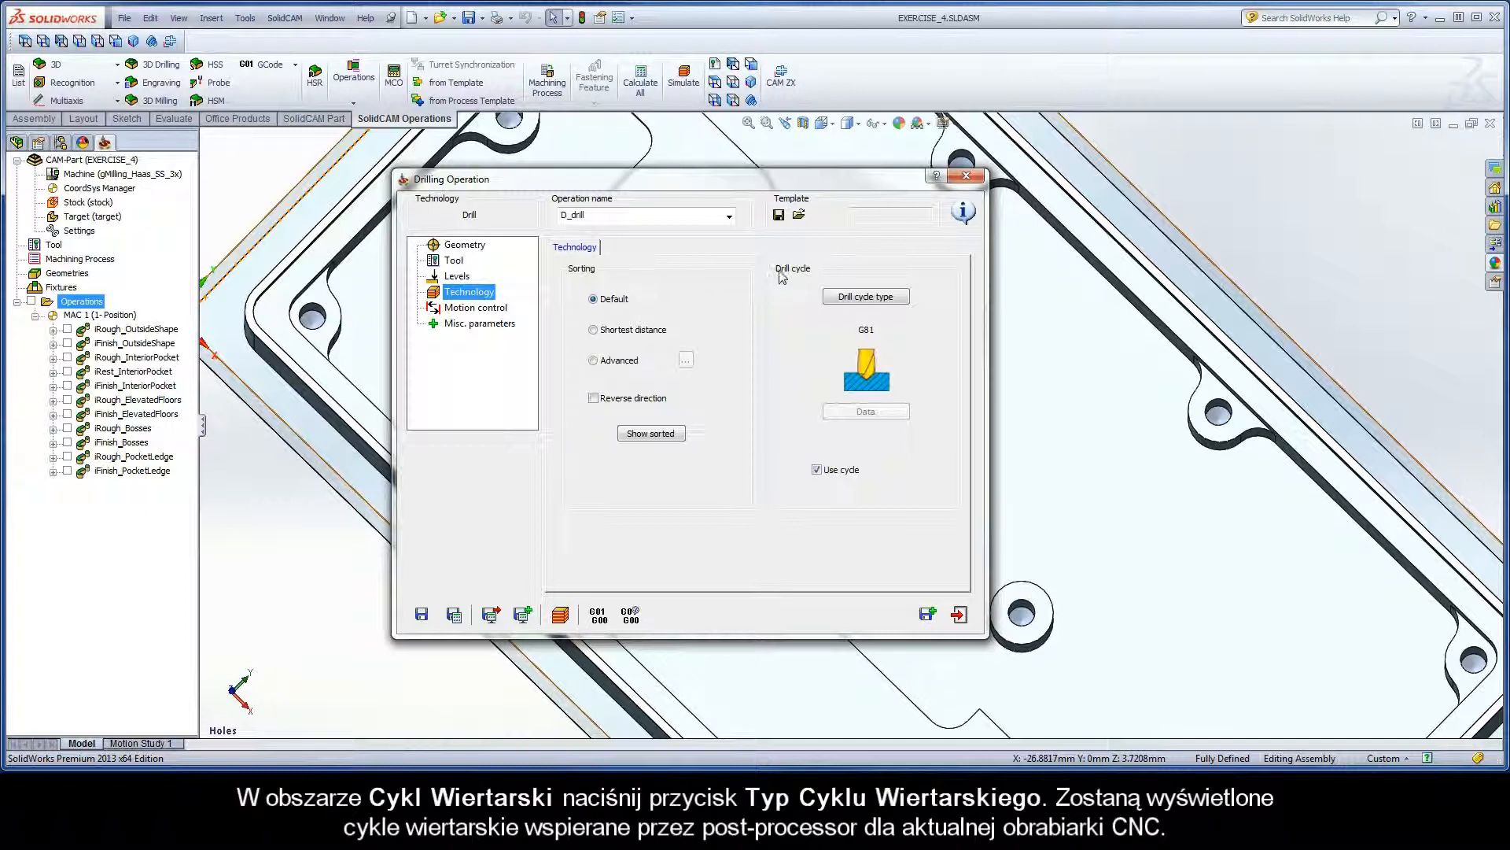
pyautogui.click(866, 297)
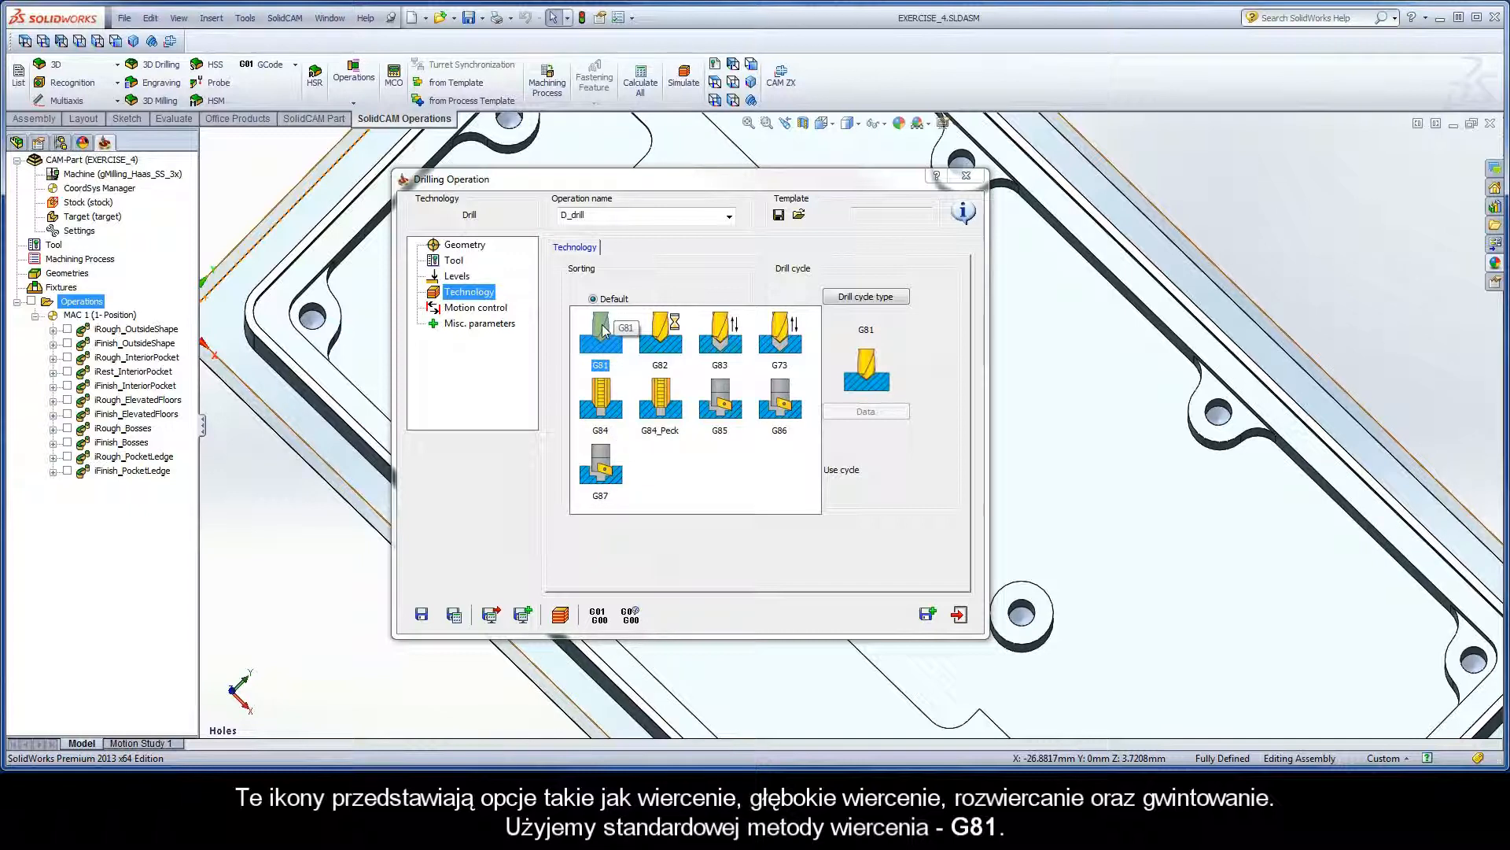
pyautogui.click(603, 331)
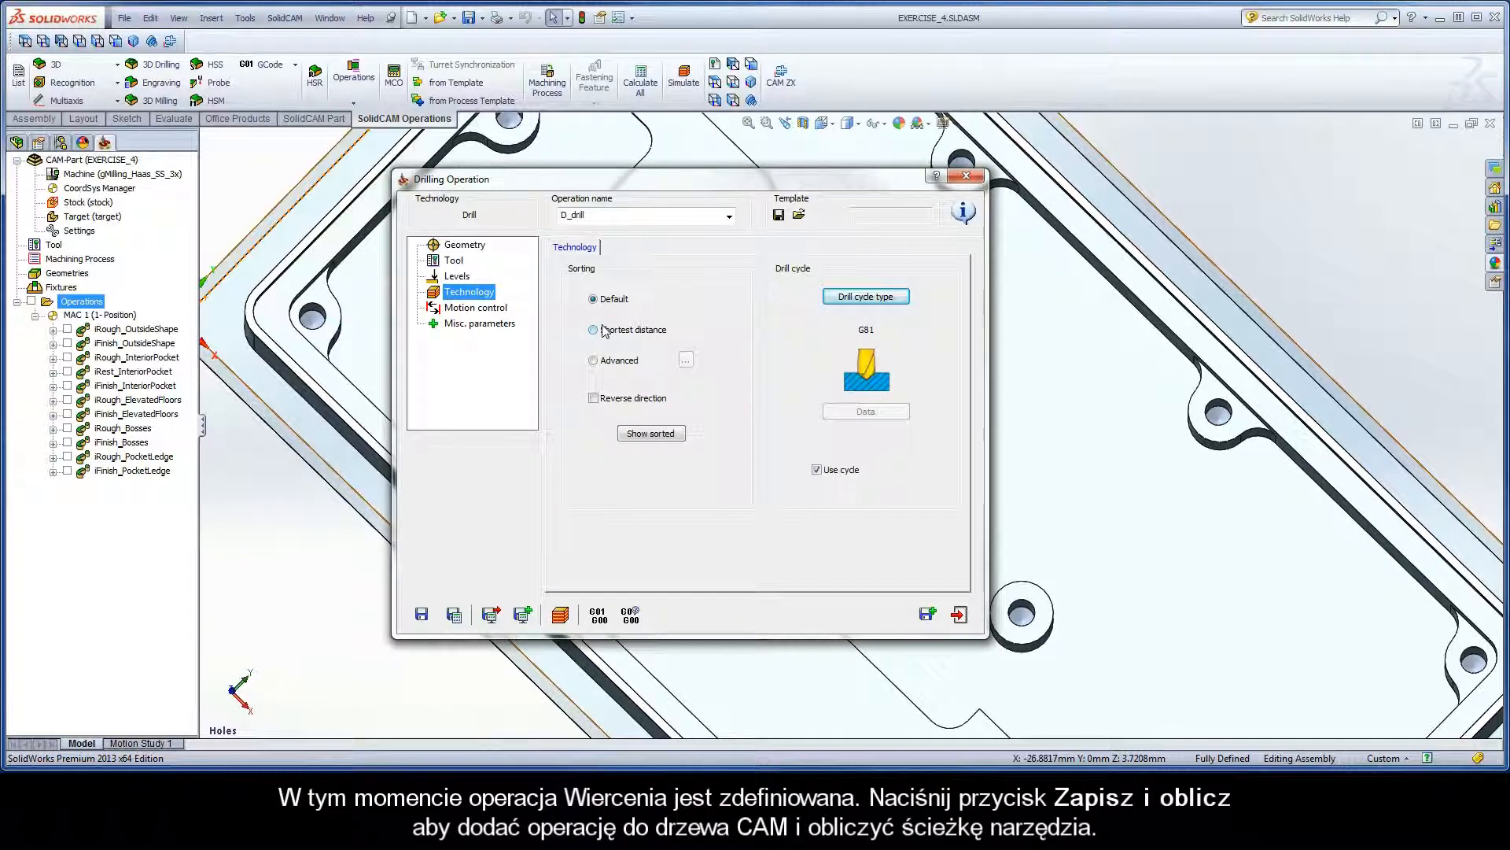
pyautogui.click(455, 615)
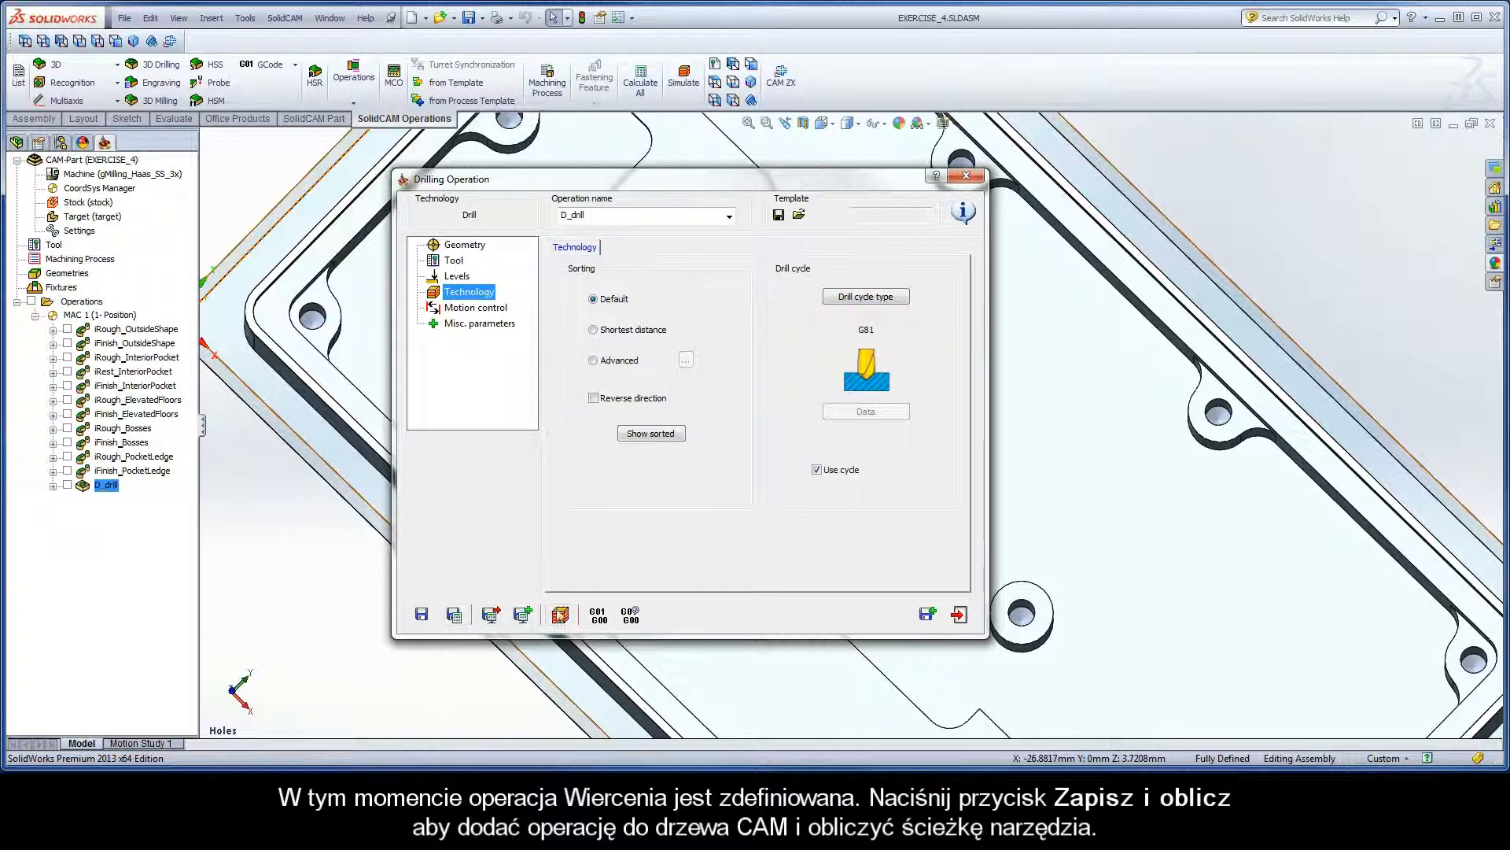
# Simulate the drilling tool path on the whole model in Host CAD mode.
pyautogui.click(561, 616)
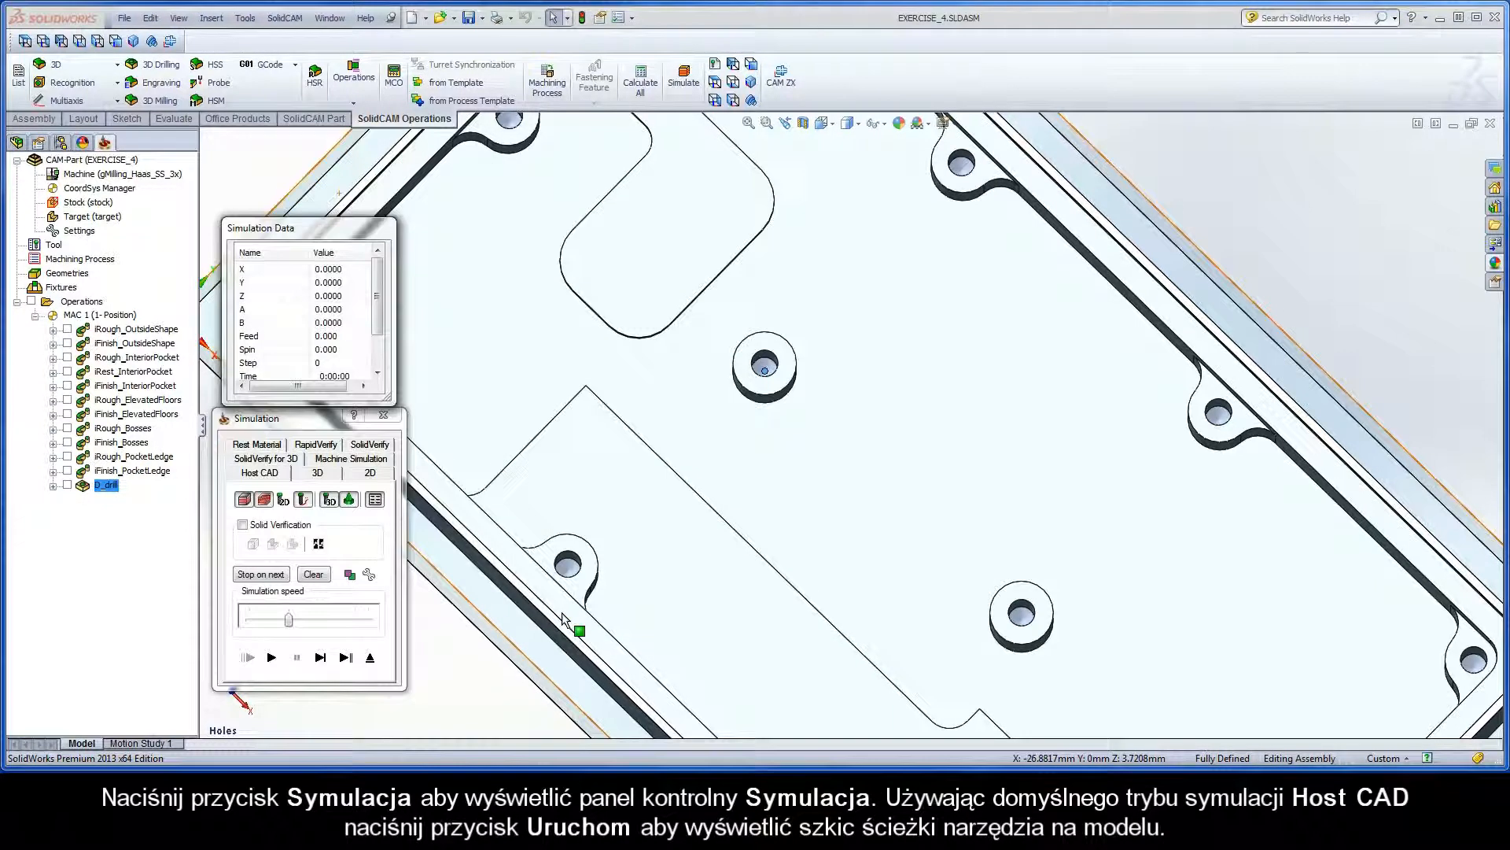
pyautogui.rightClick(434, 609)
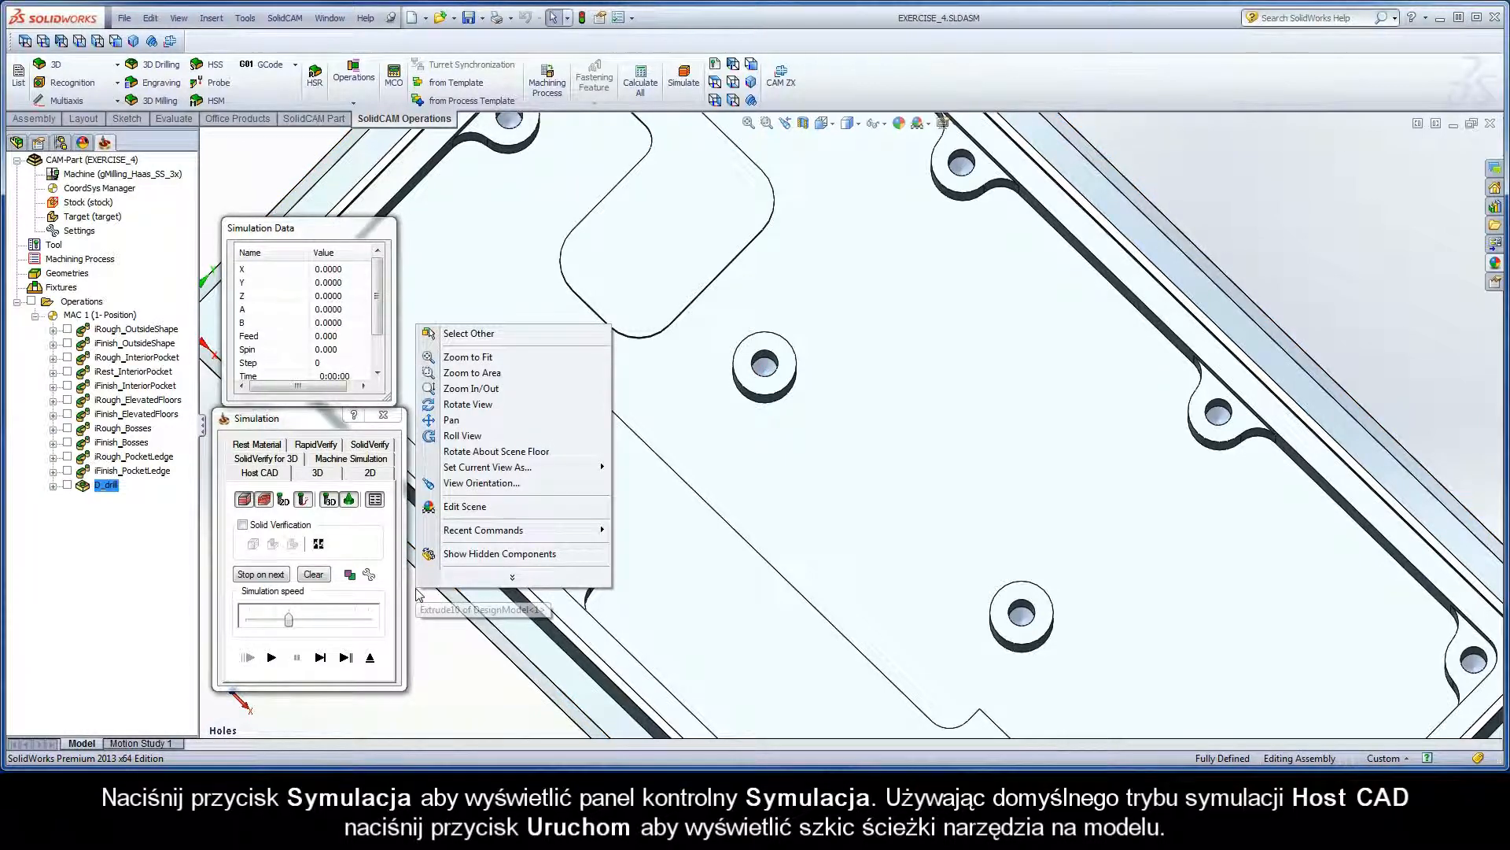
pyautogui.click(432, 484)
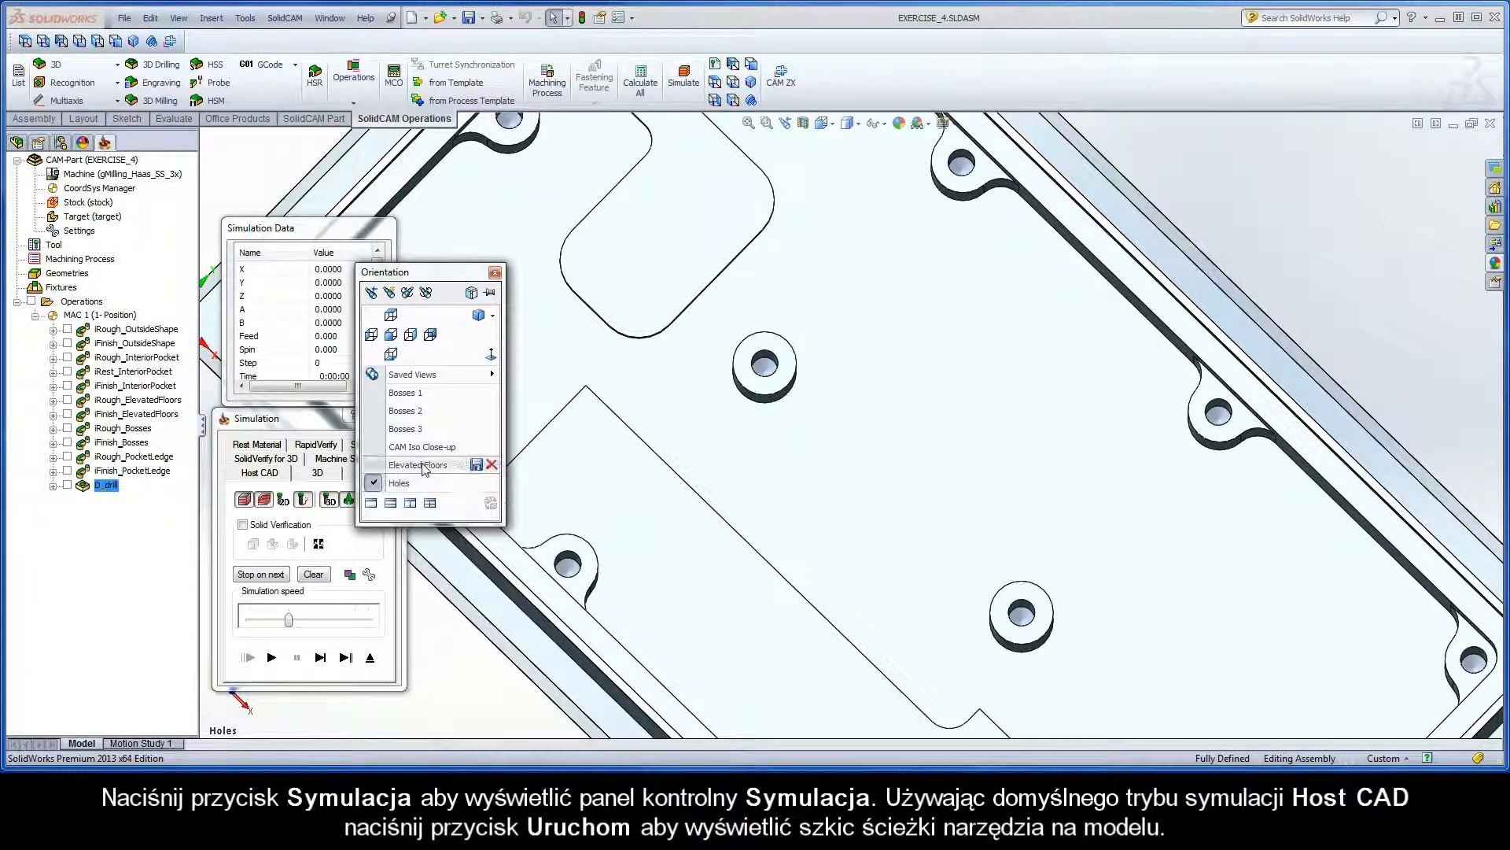
pyautogui.click(419, 450)
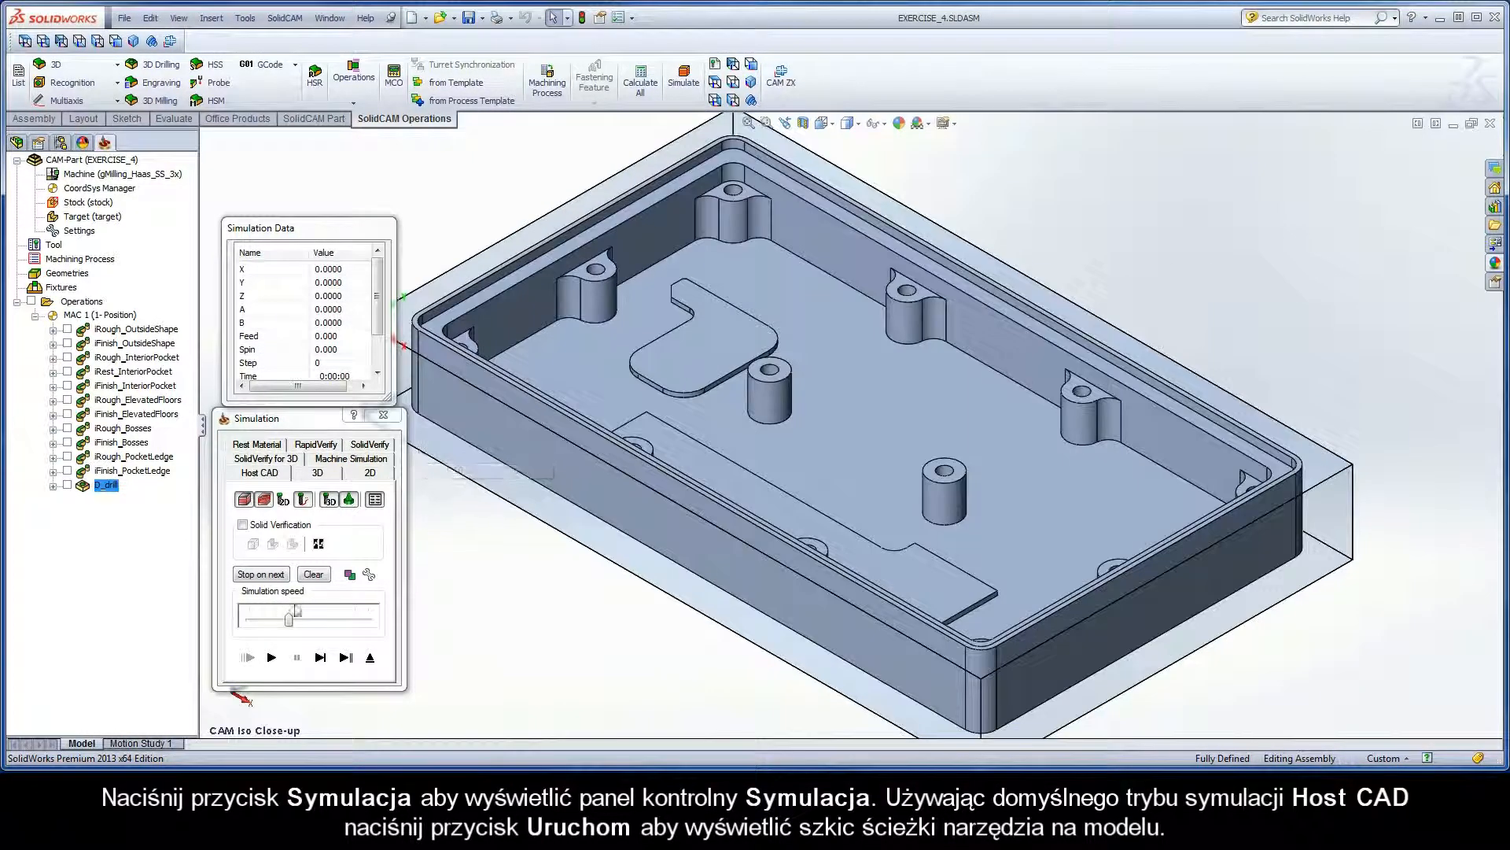
pyautogui.click(271, 657)
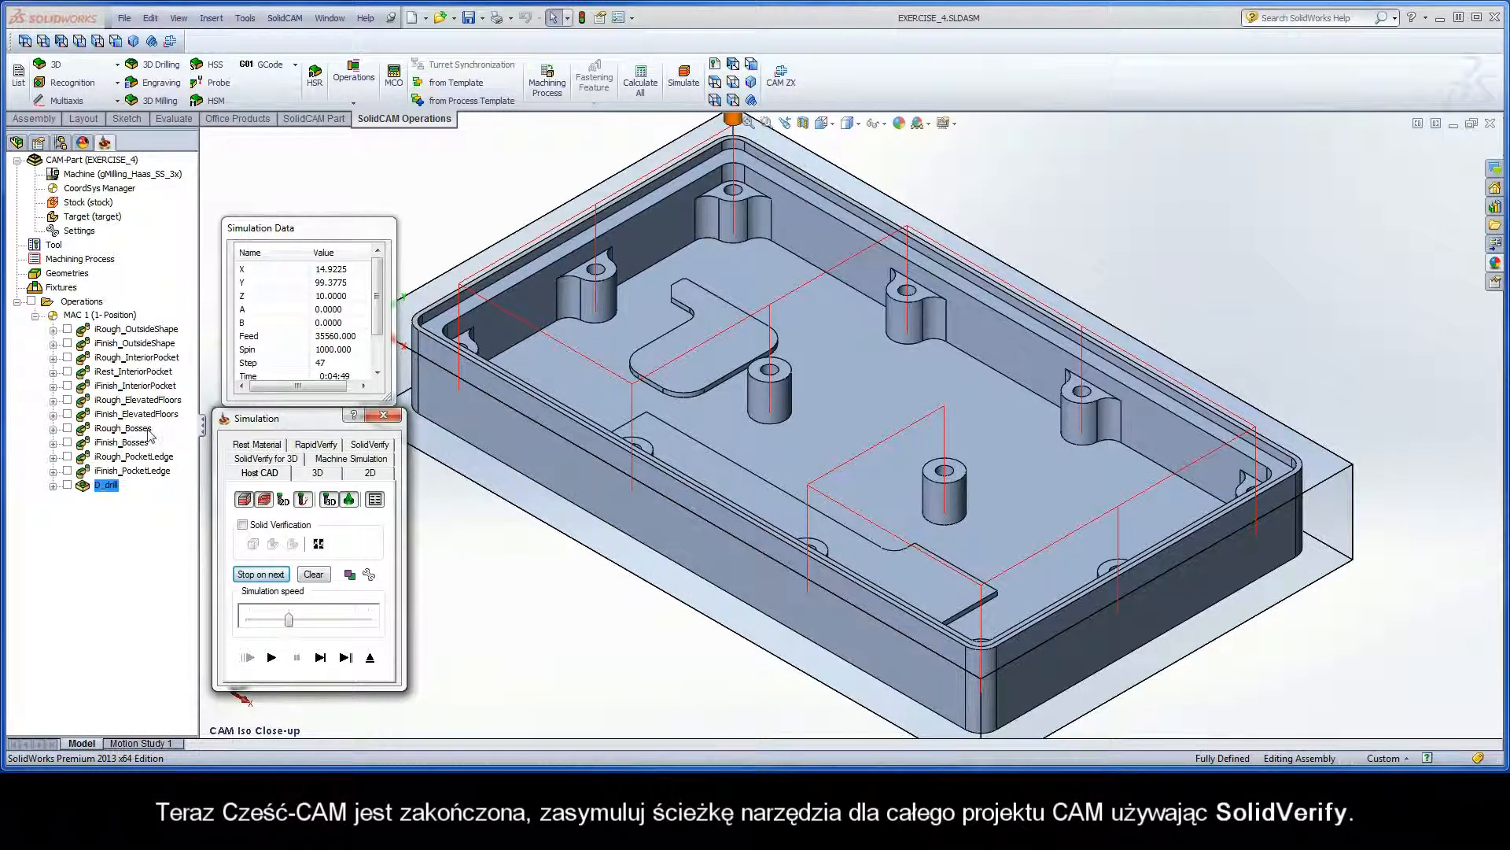
# Run a SolidVerify simulation of all operations in the CAM project and increase the simulation speed.
pyautogui.click(81, 302)
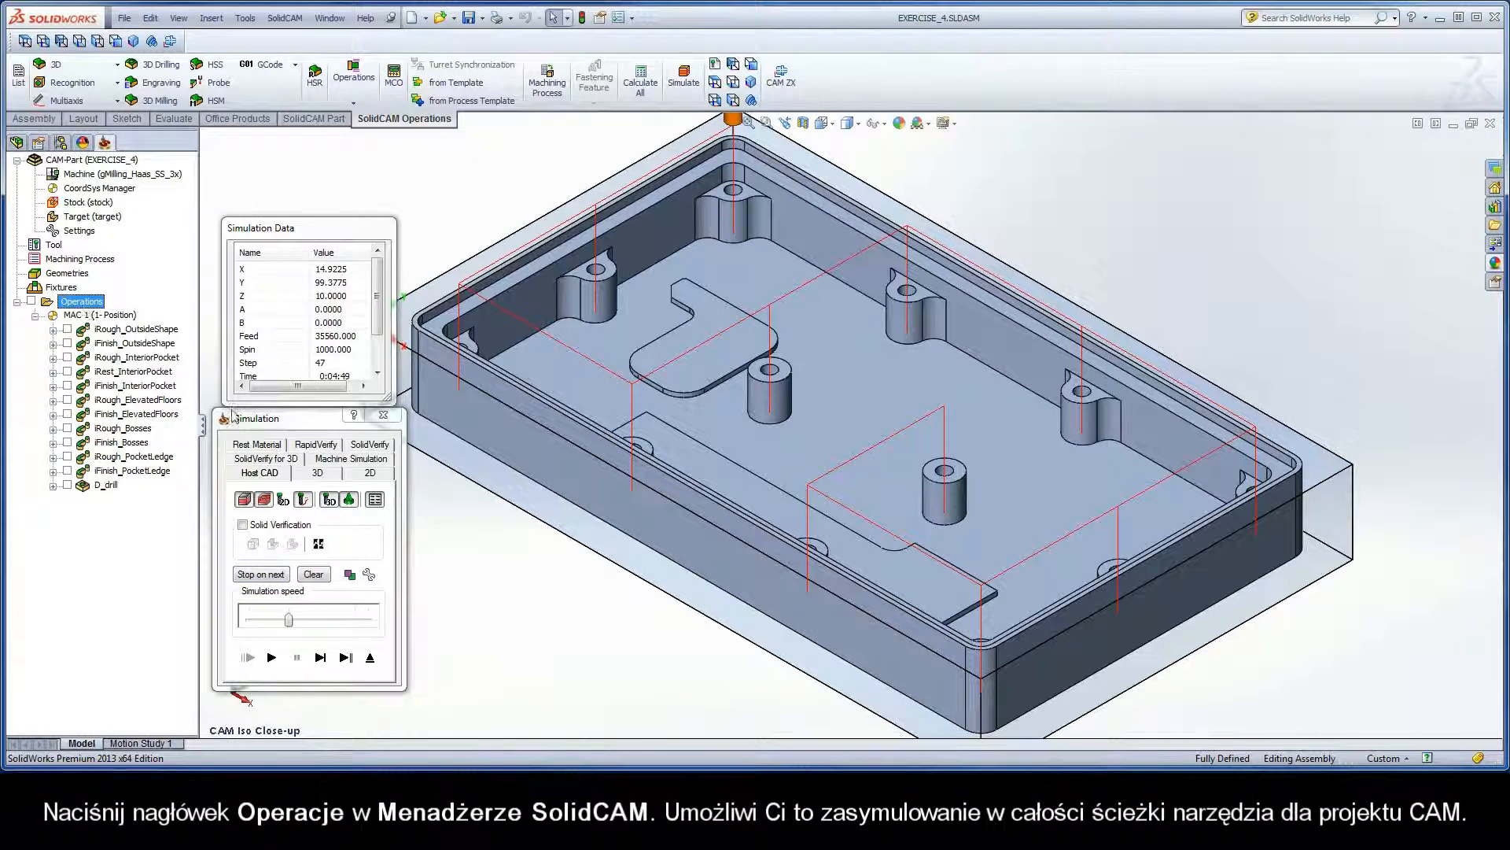
pyautogui.click(370, 445)
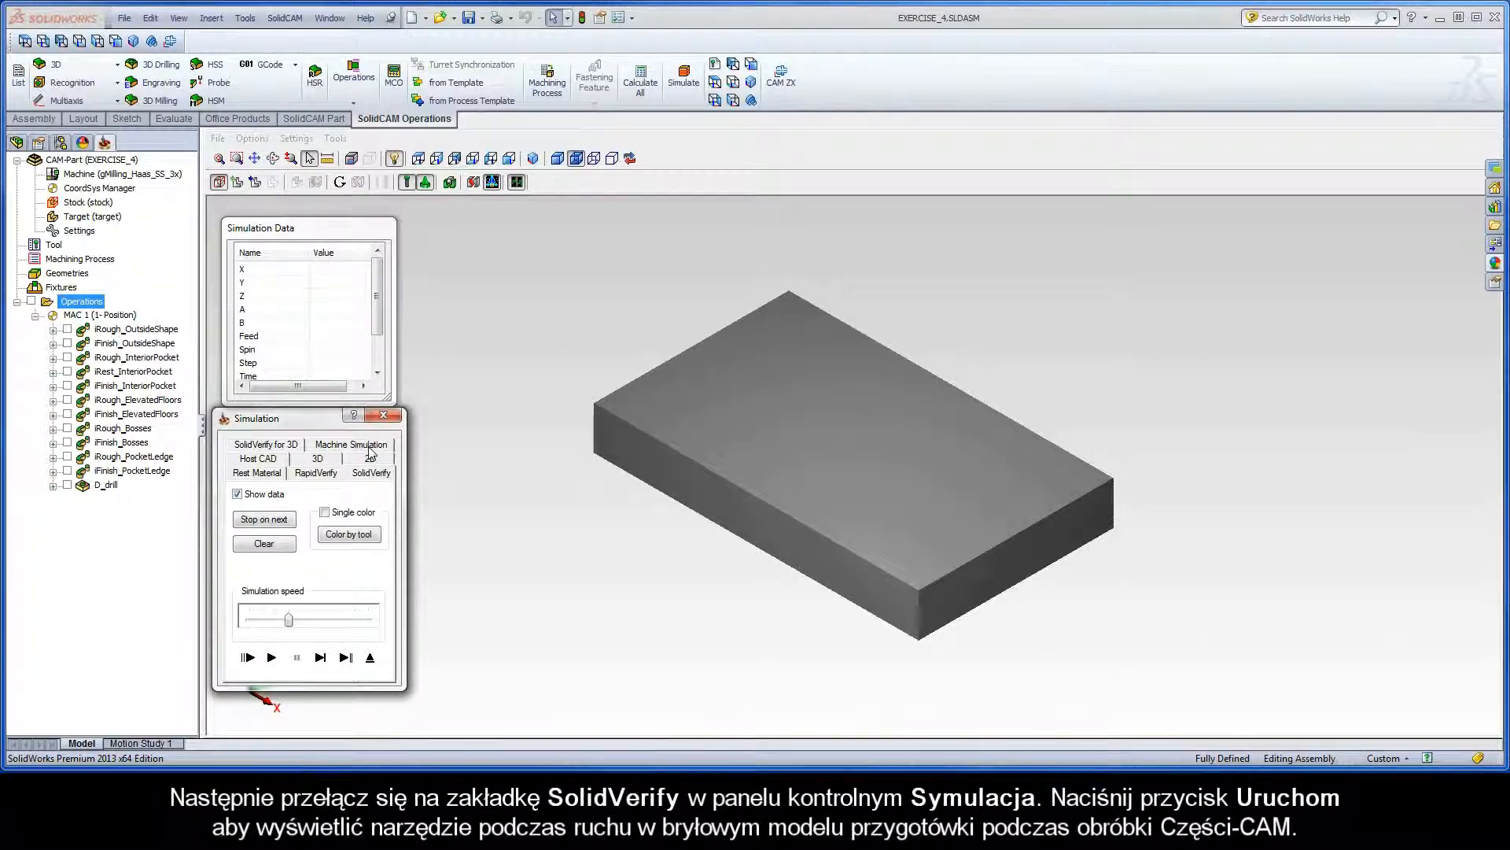
pyautogui.click(272, 658)
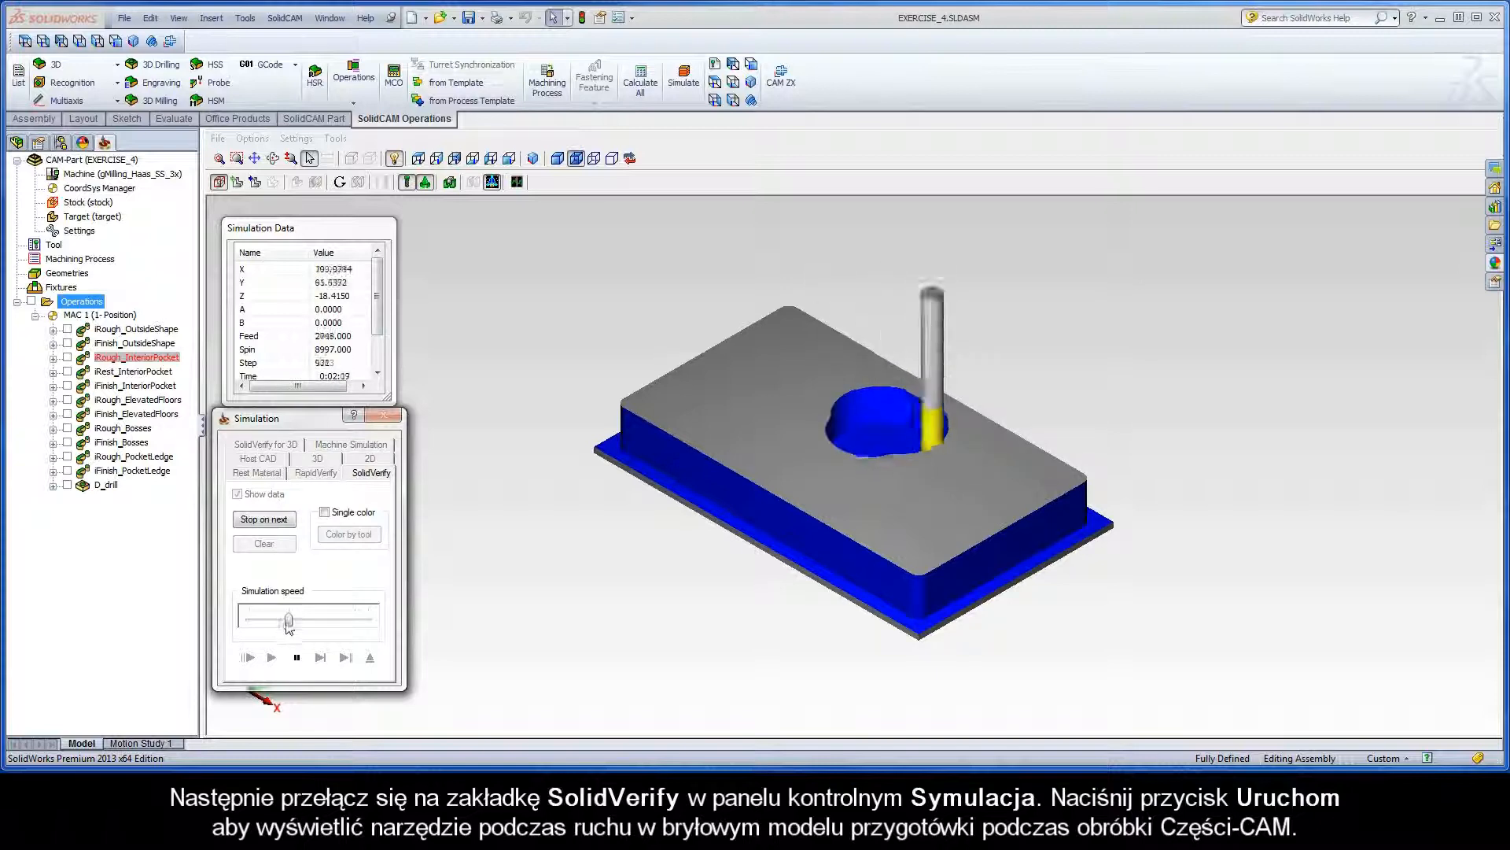
pyautogui.moveTo(290, 621); pyautogui.dragTo(315, 622)
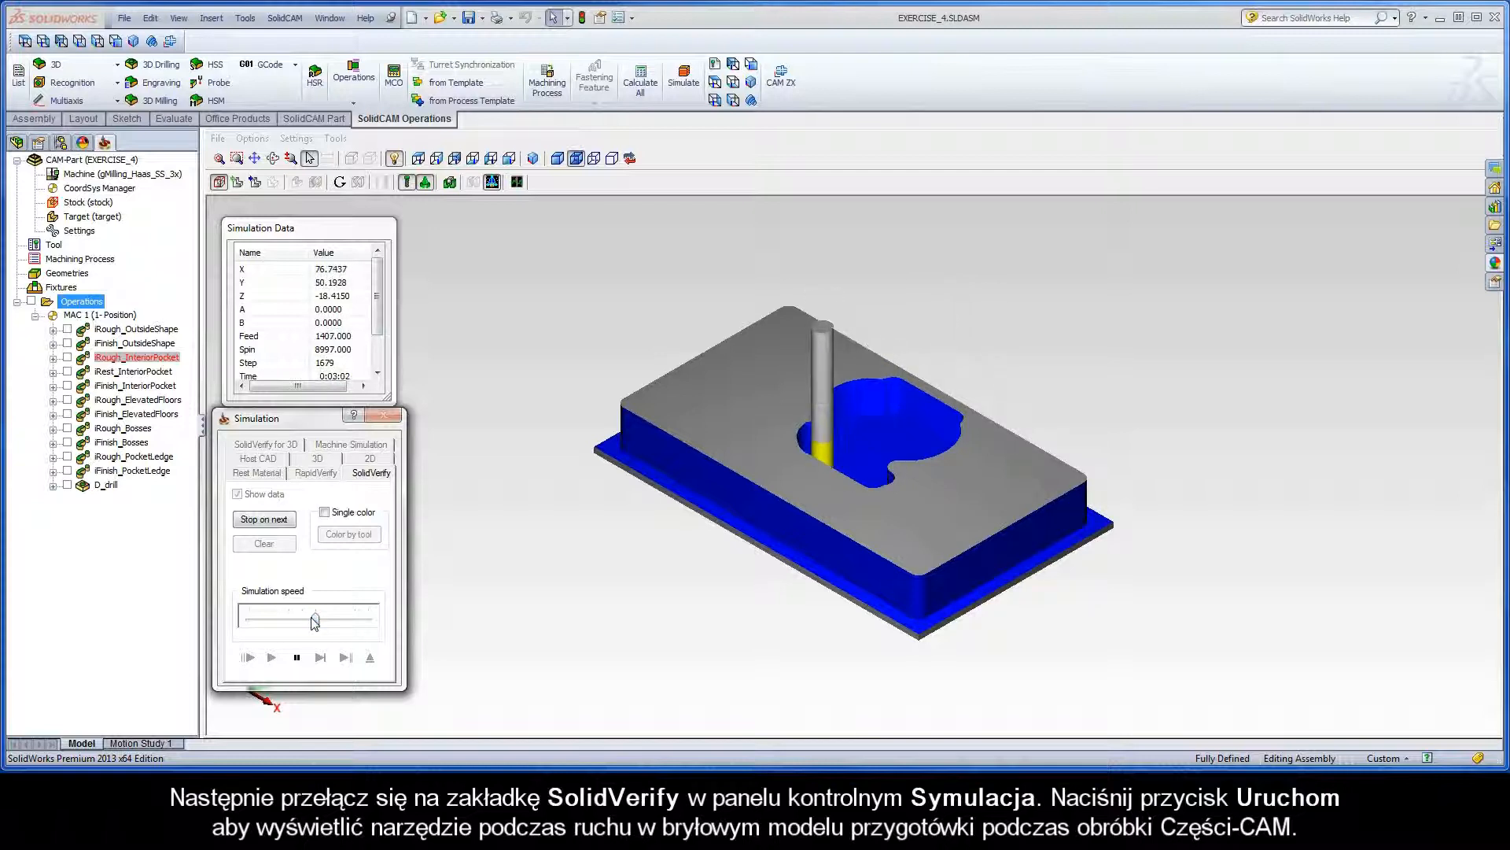
# Raise the SolidVerify simulation speed in stages to the maximum, play all operations to the end and exit the simulation.
pyautogui.moveTo(314, 622); pyautogui.dragTo(318, 622)
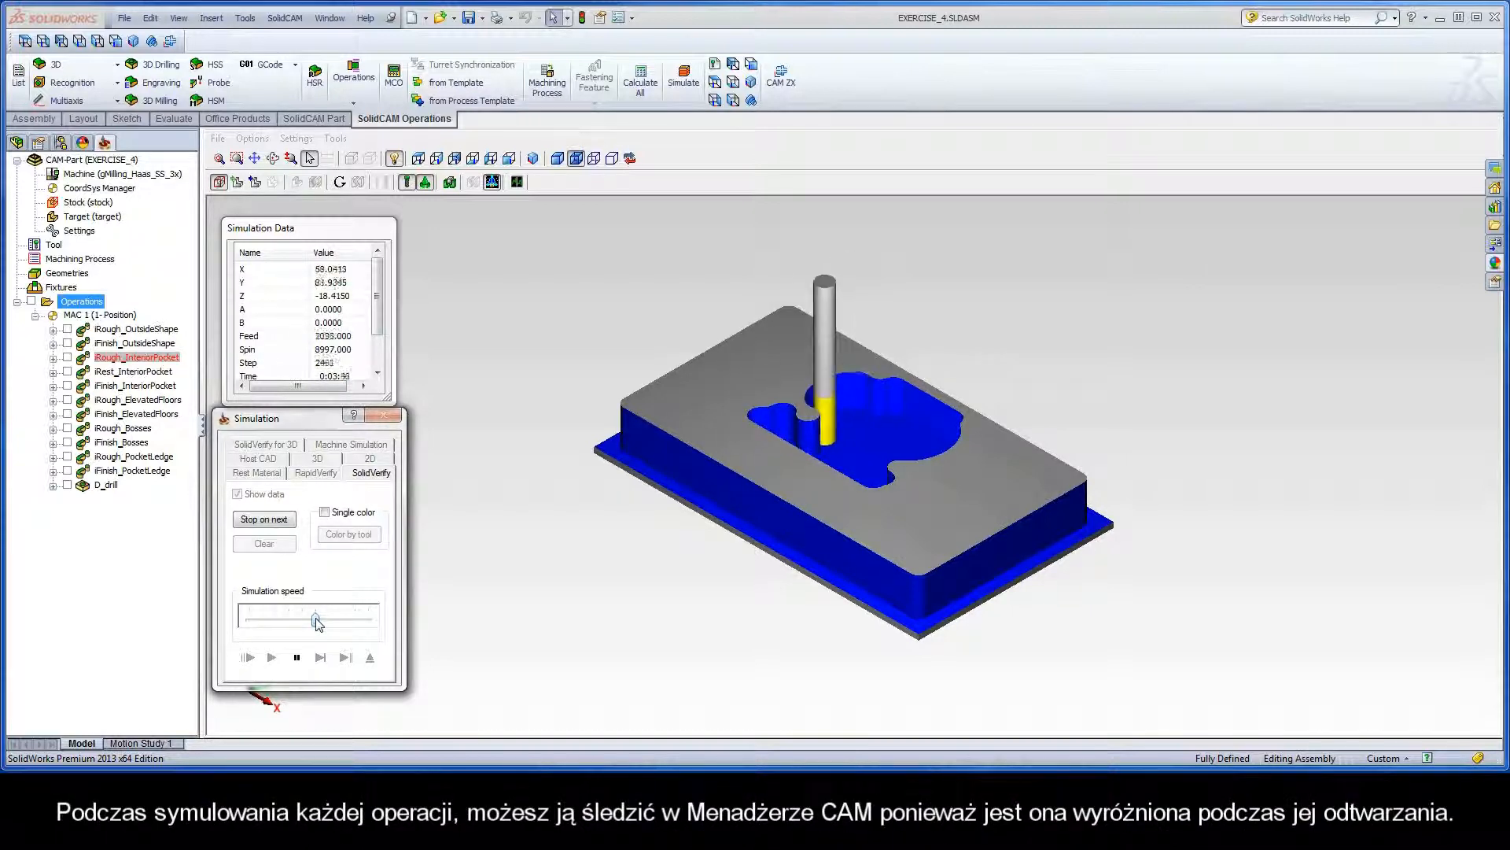
pyautogui.moveTo(317, 623); pyautogui.dragTo(344, 623)
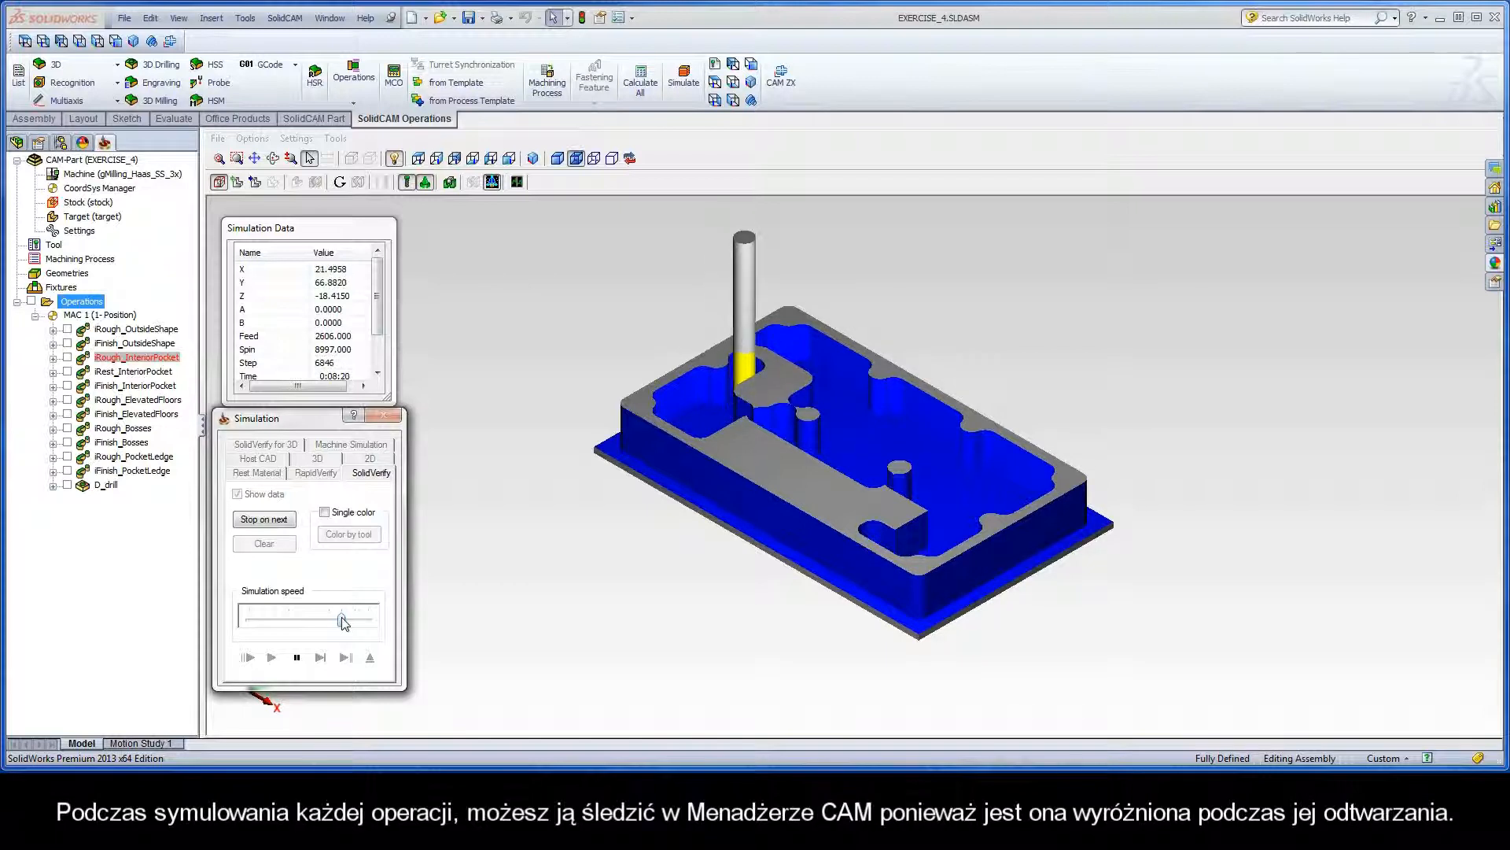
pyautogui.moveTo(344, 623); pyautogui.dragTo(372, 623)
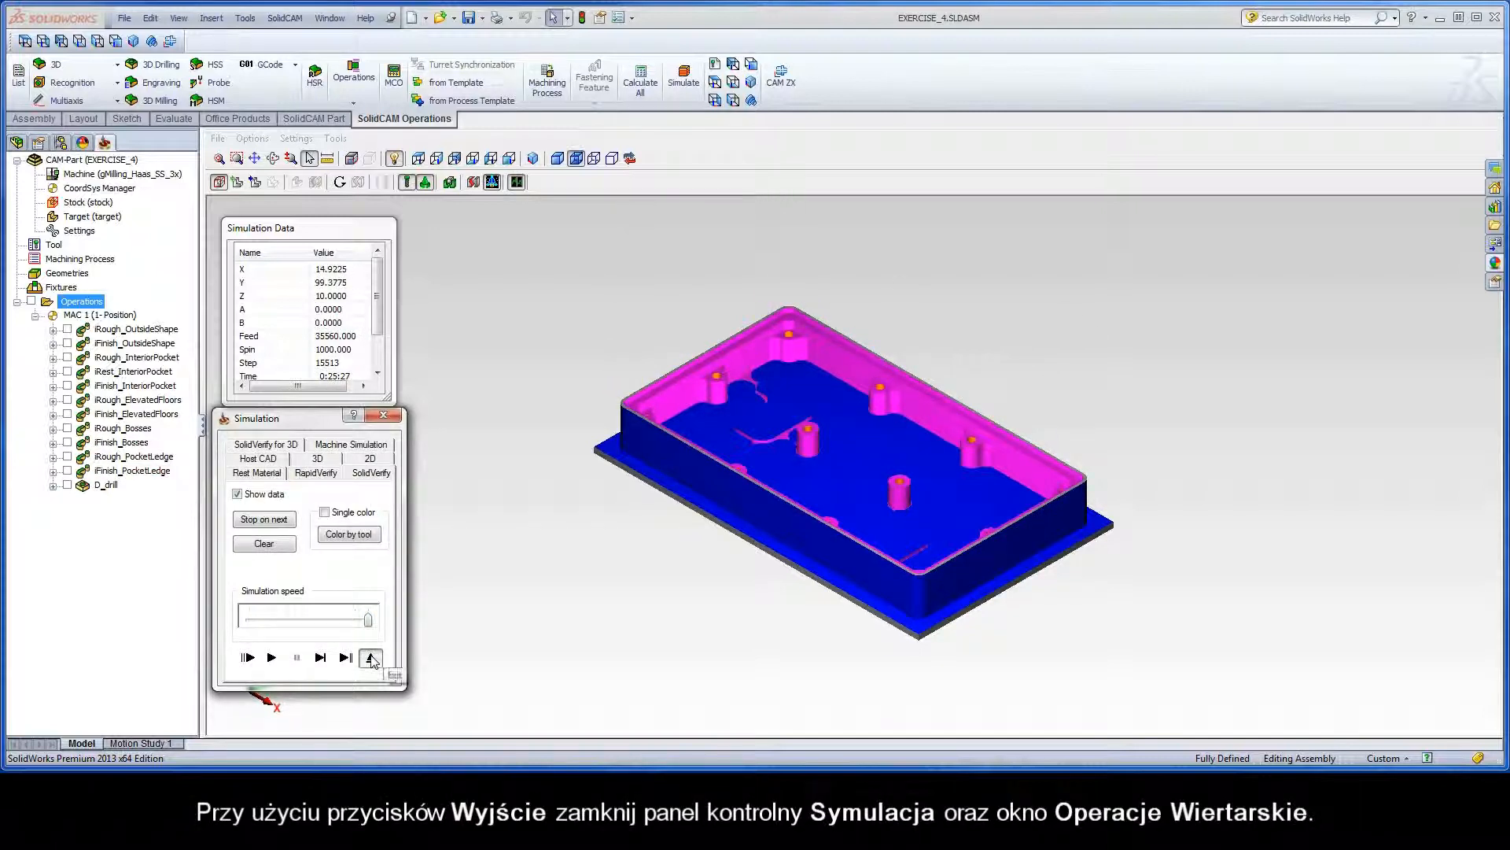
pyautogui.click(369, 658)
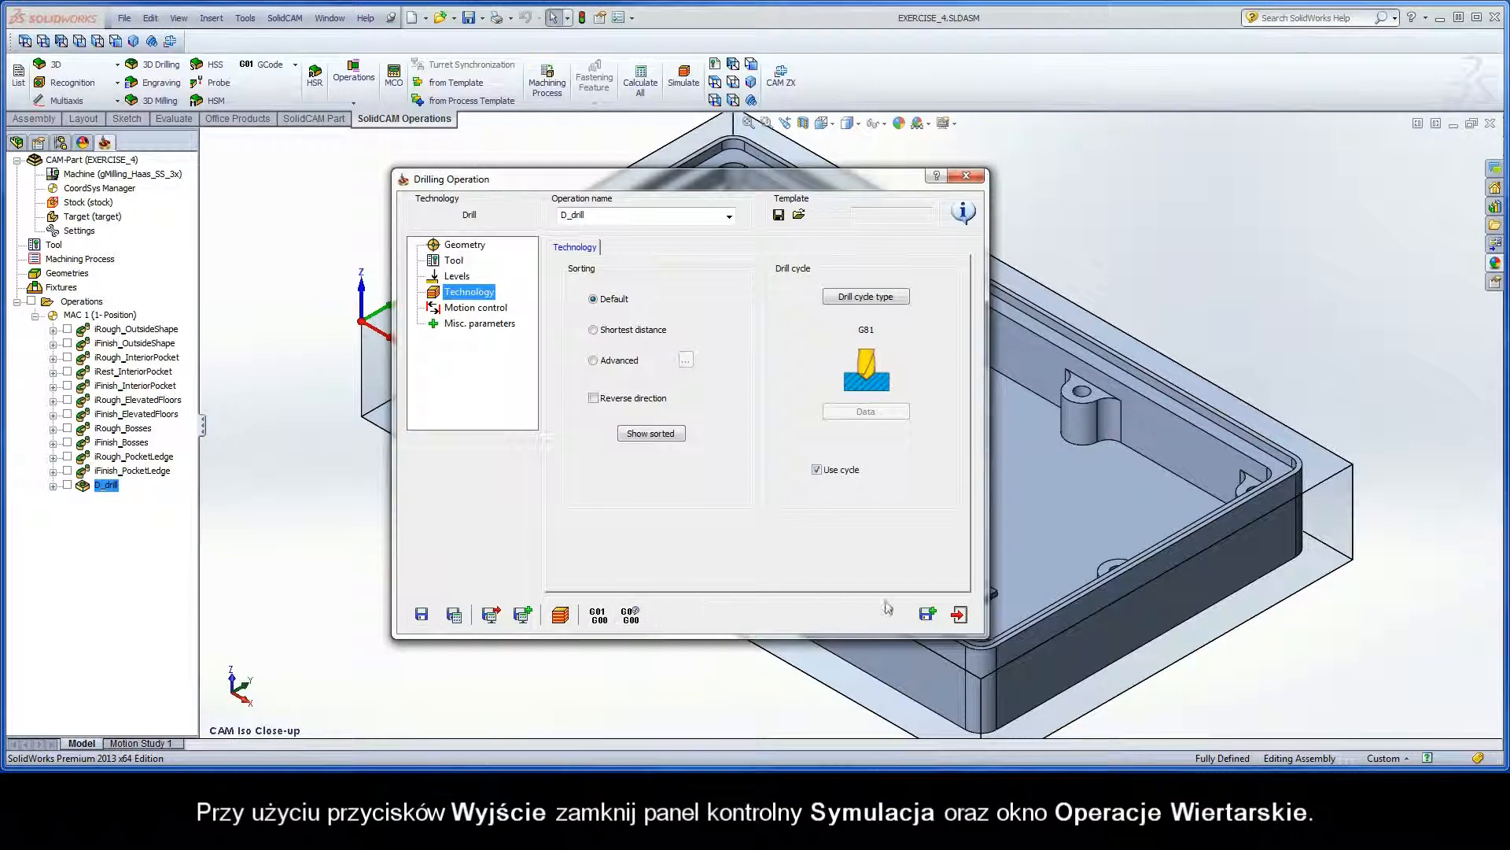
# Exit the D_drill drilling operation and close the finished CAM-Part EXERCISE_4.
pyautogui.click(960, 615)
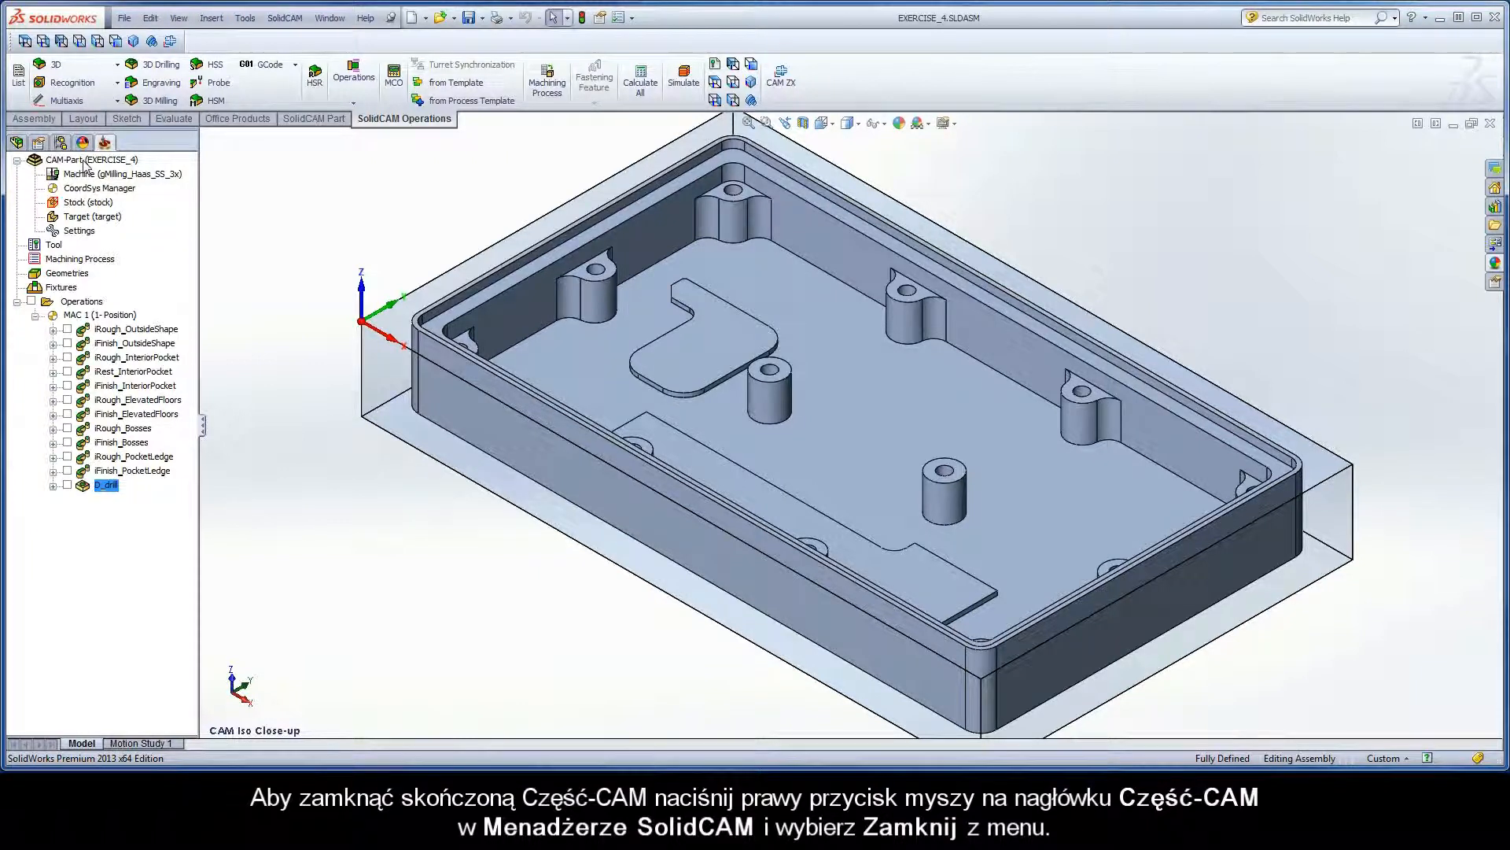
pyautogui.rightClick(85, 161)
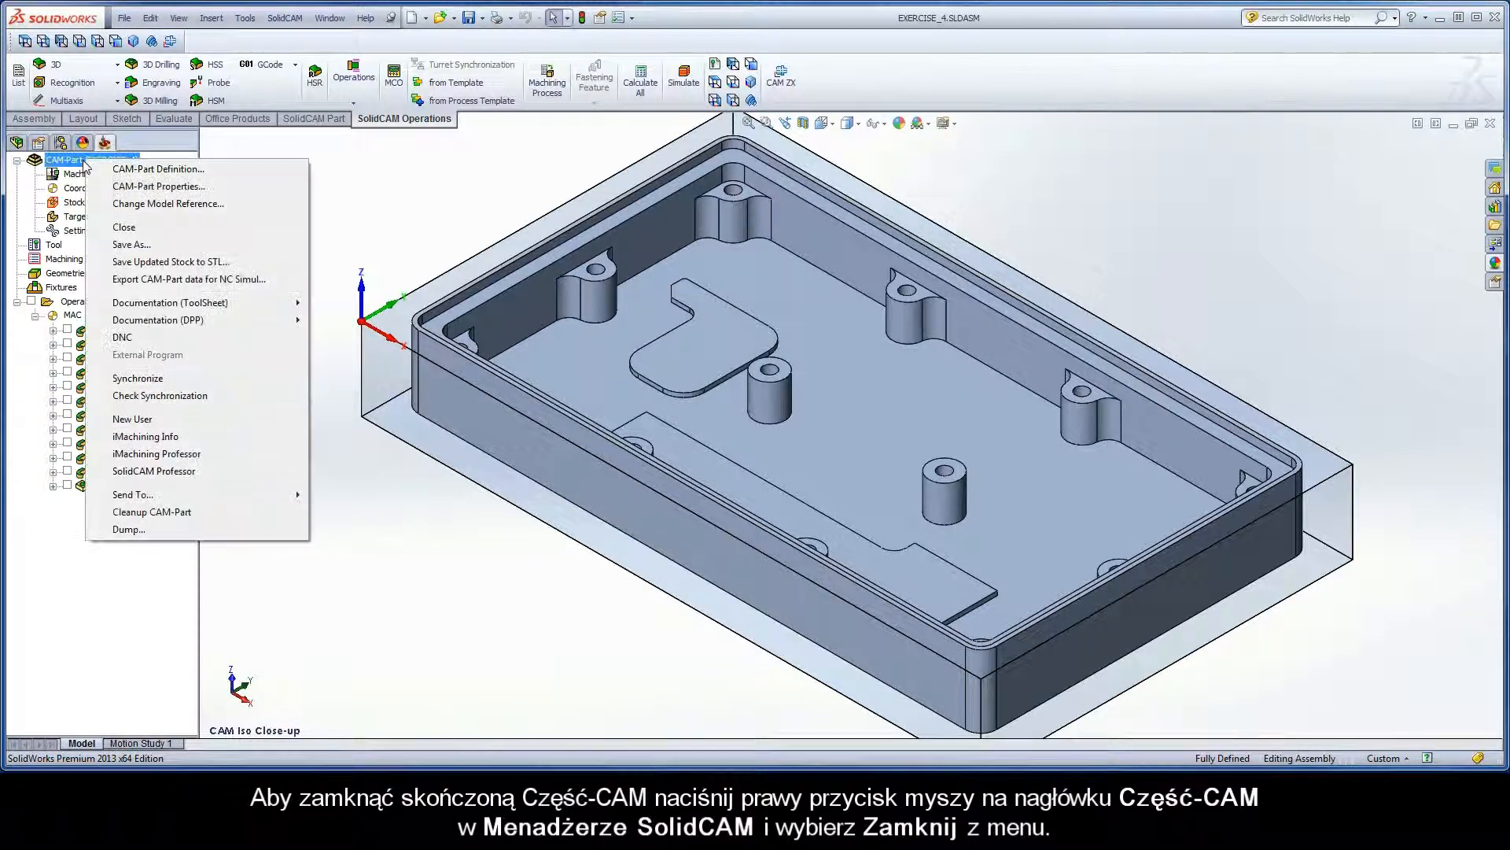
pyautogui.click(139, 228)
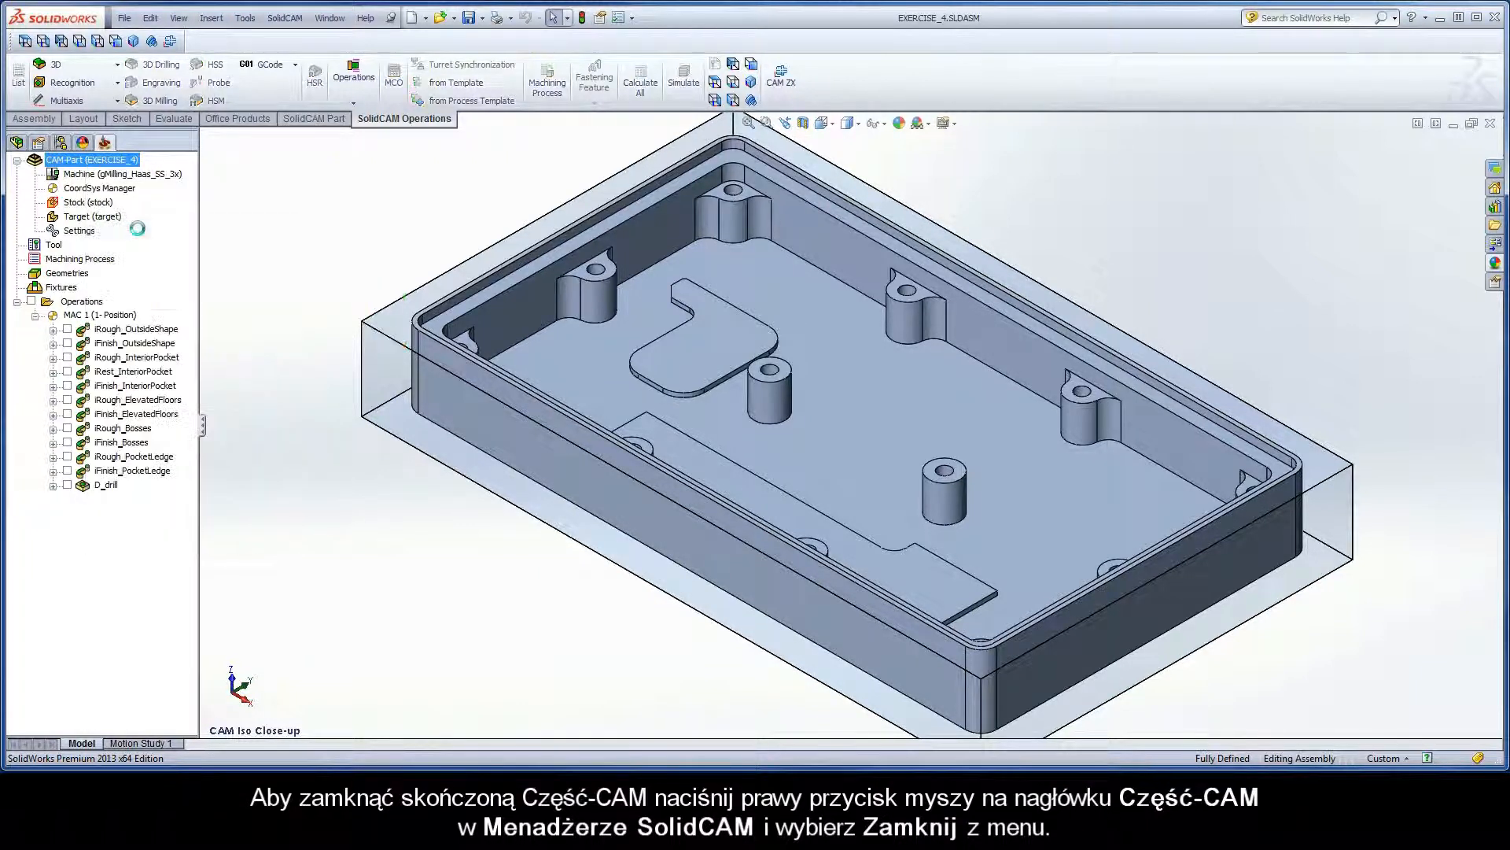